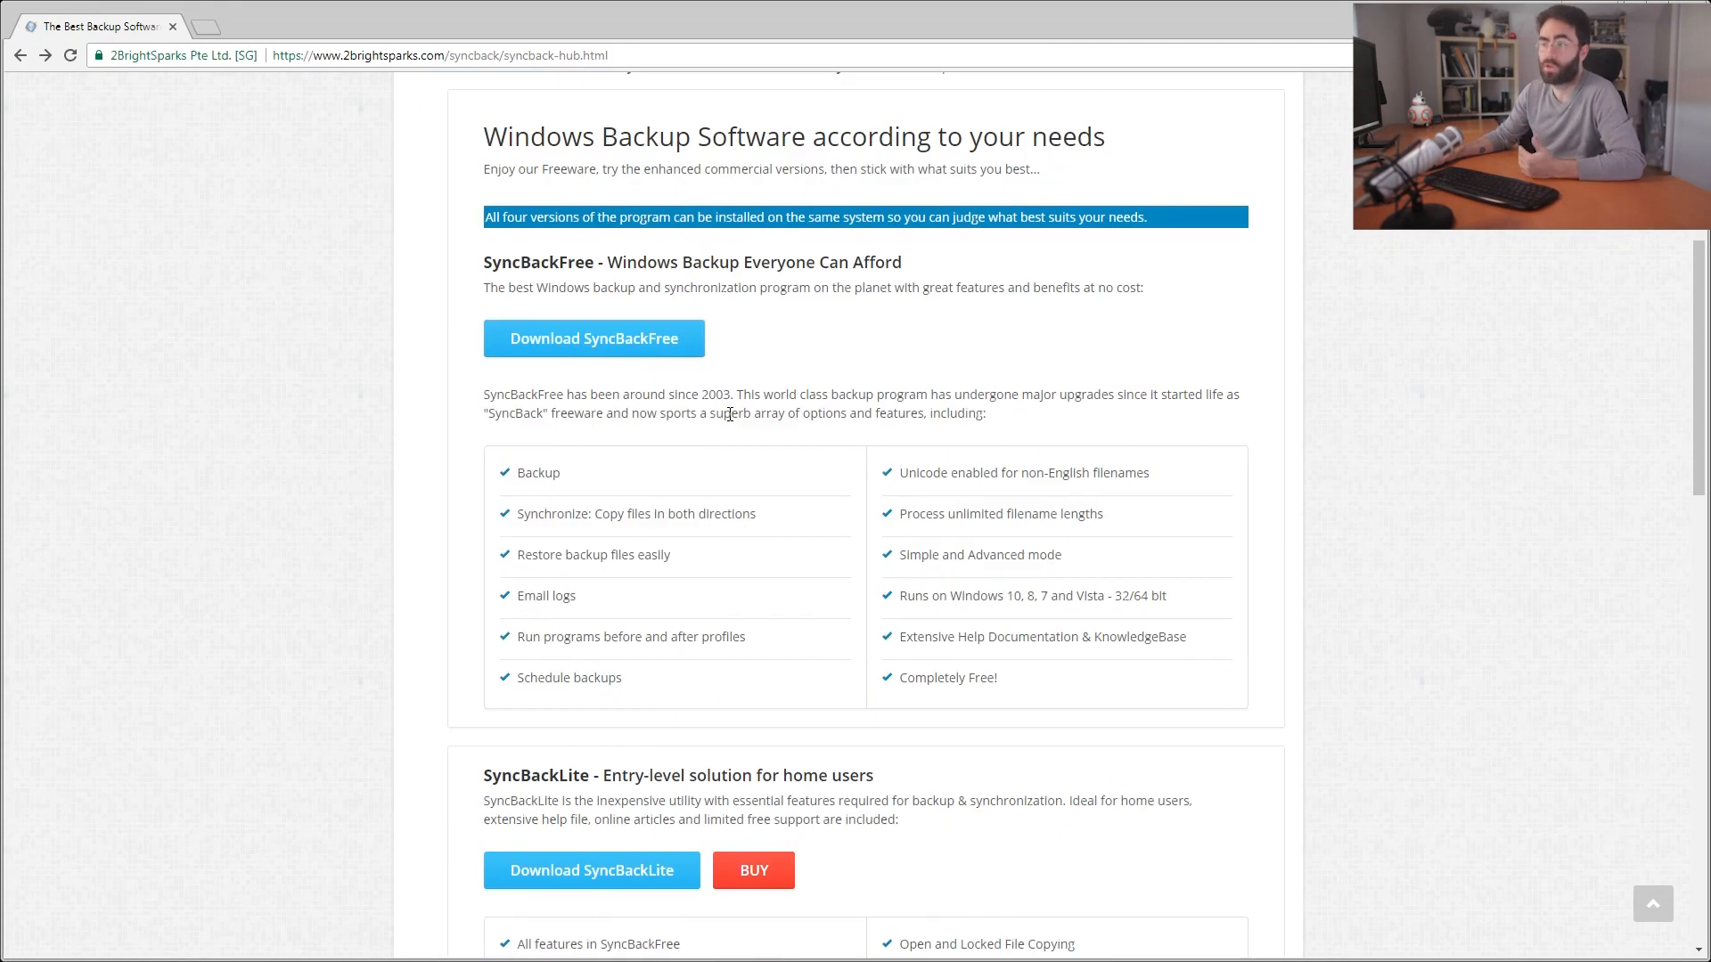
scroll(980, 514, "up", 6)
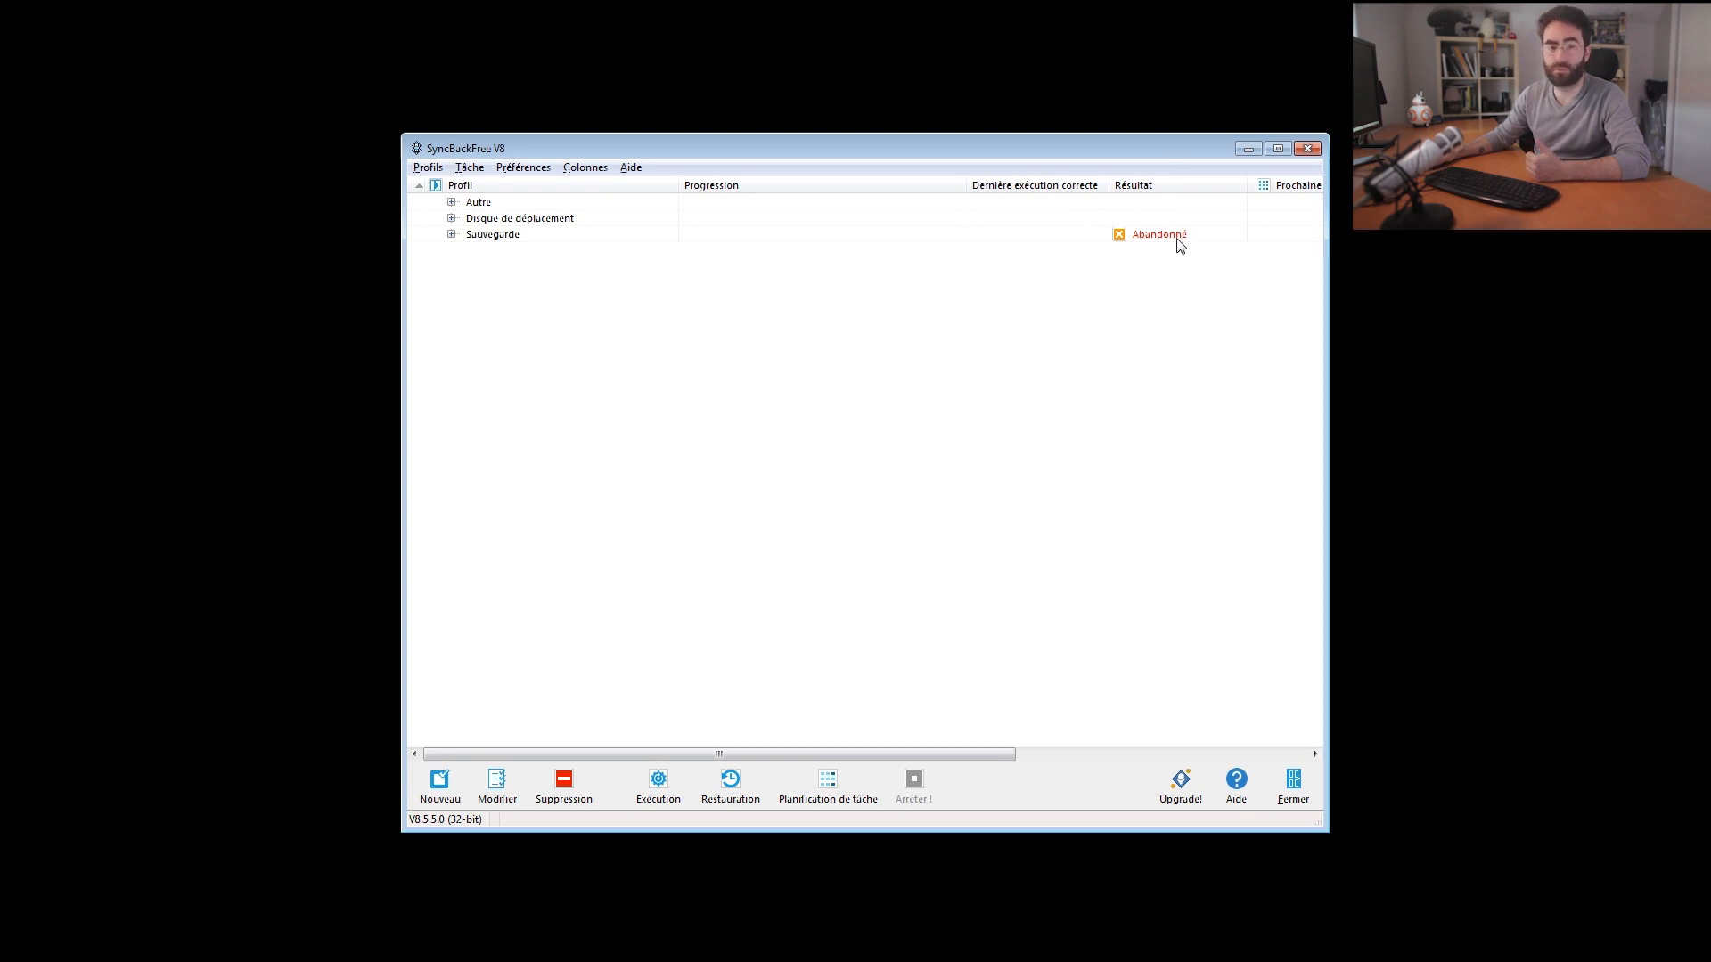
Expand the Sauvegarde group to review its backup profiles, their results and scheduled run times, then collapse it
left_click(452, 235)
left_click_drag(522, 139, 506, 148)
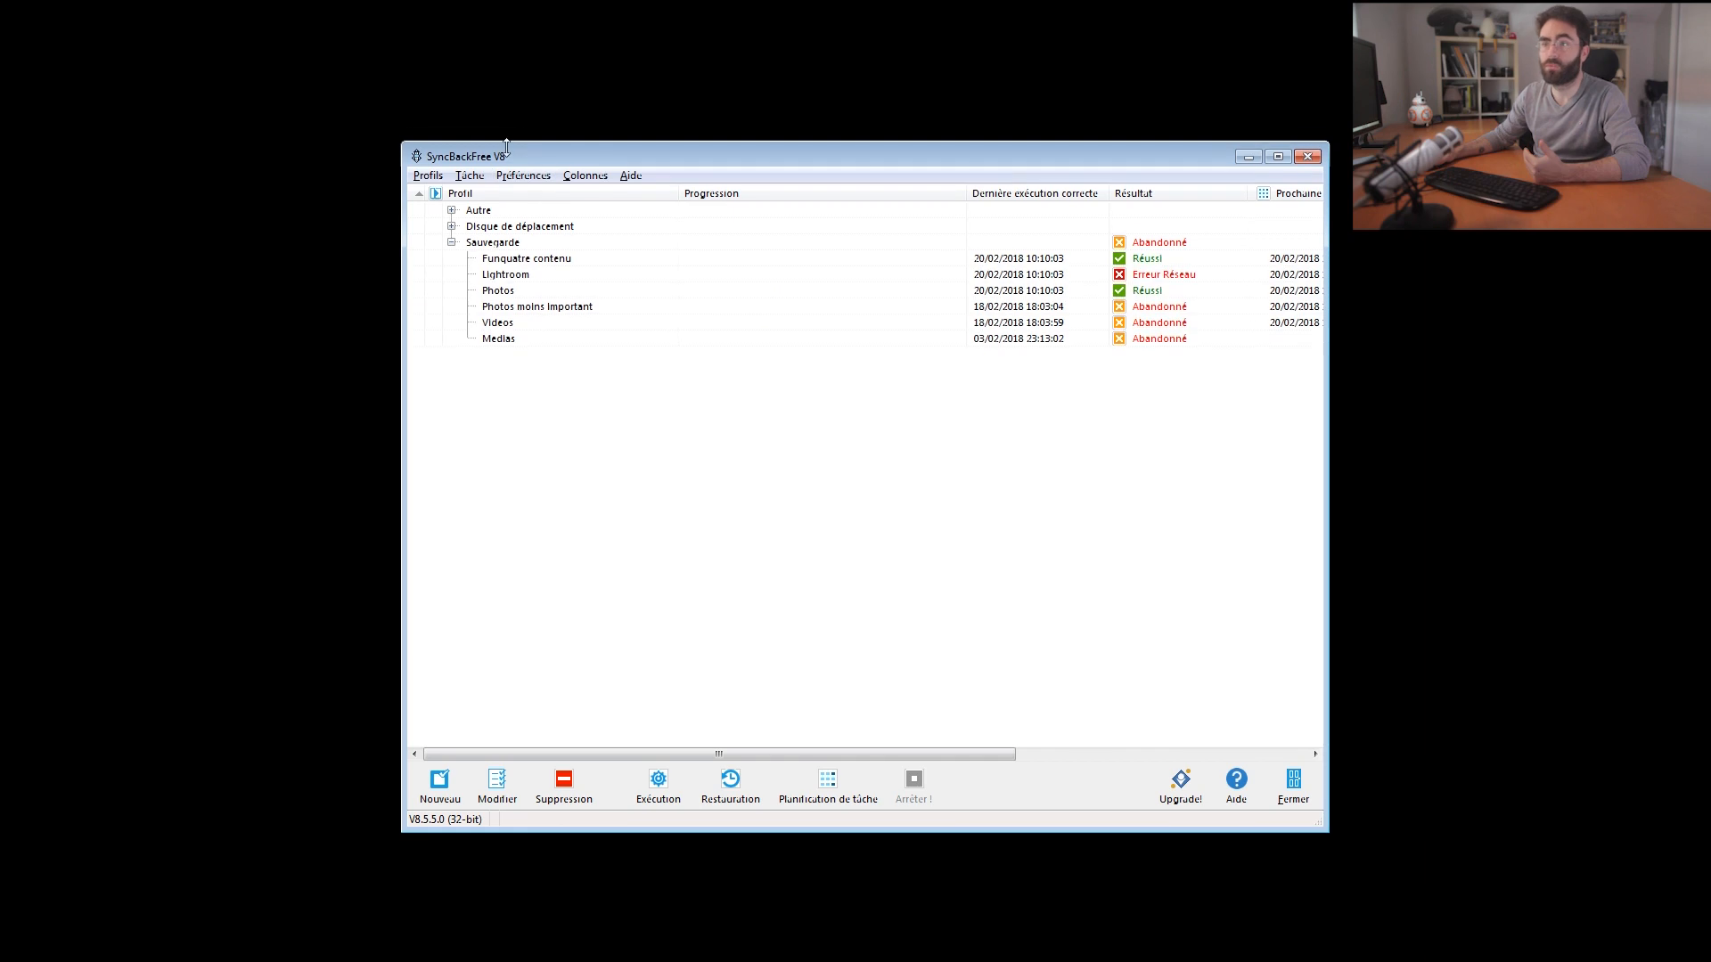
left_click(522, 294)
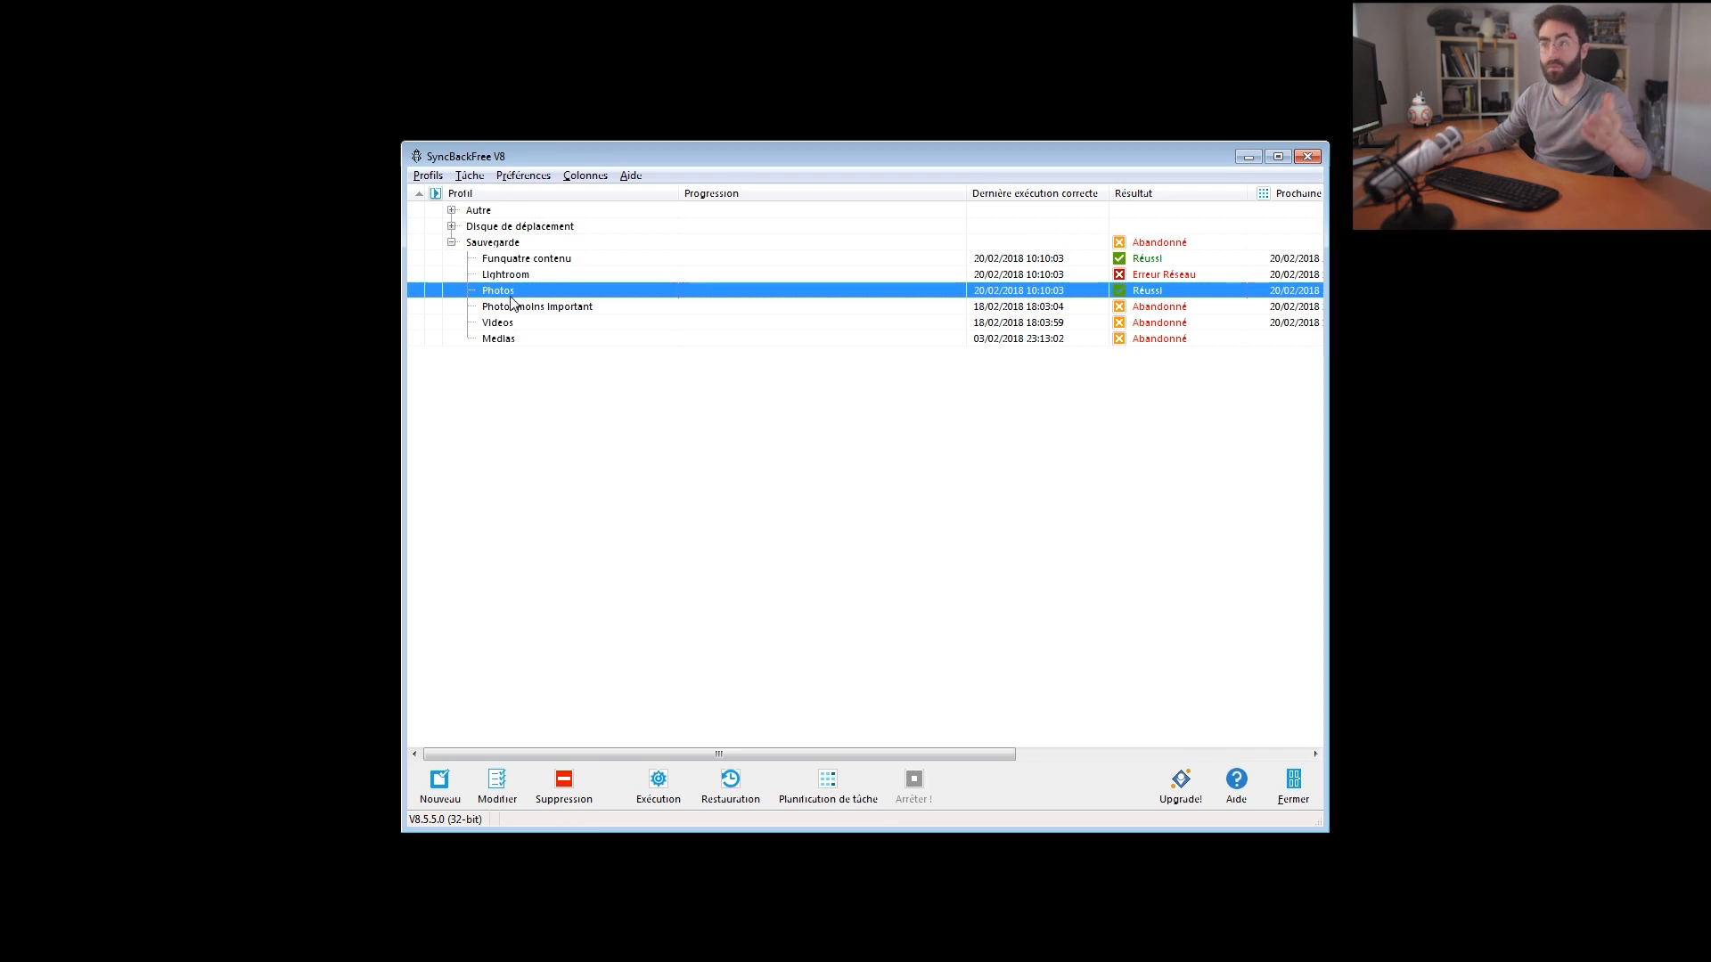
left_click(513, 307)
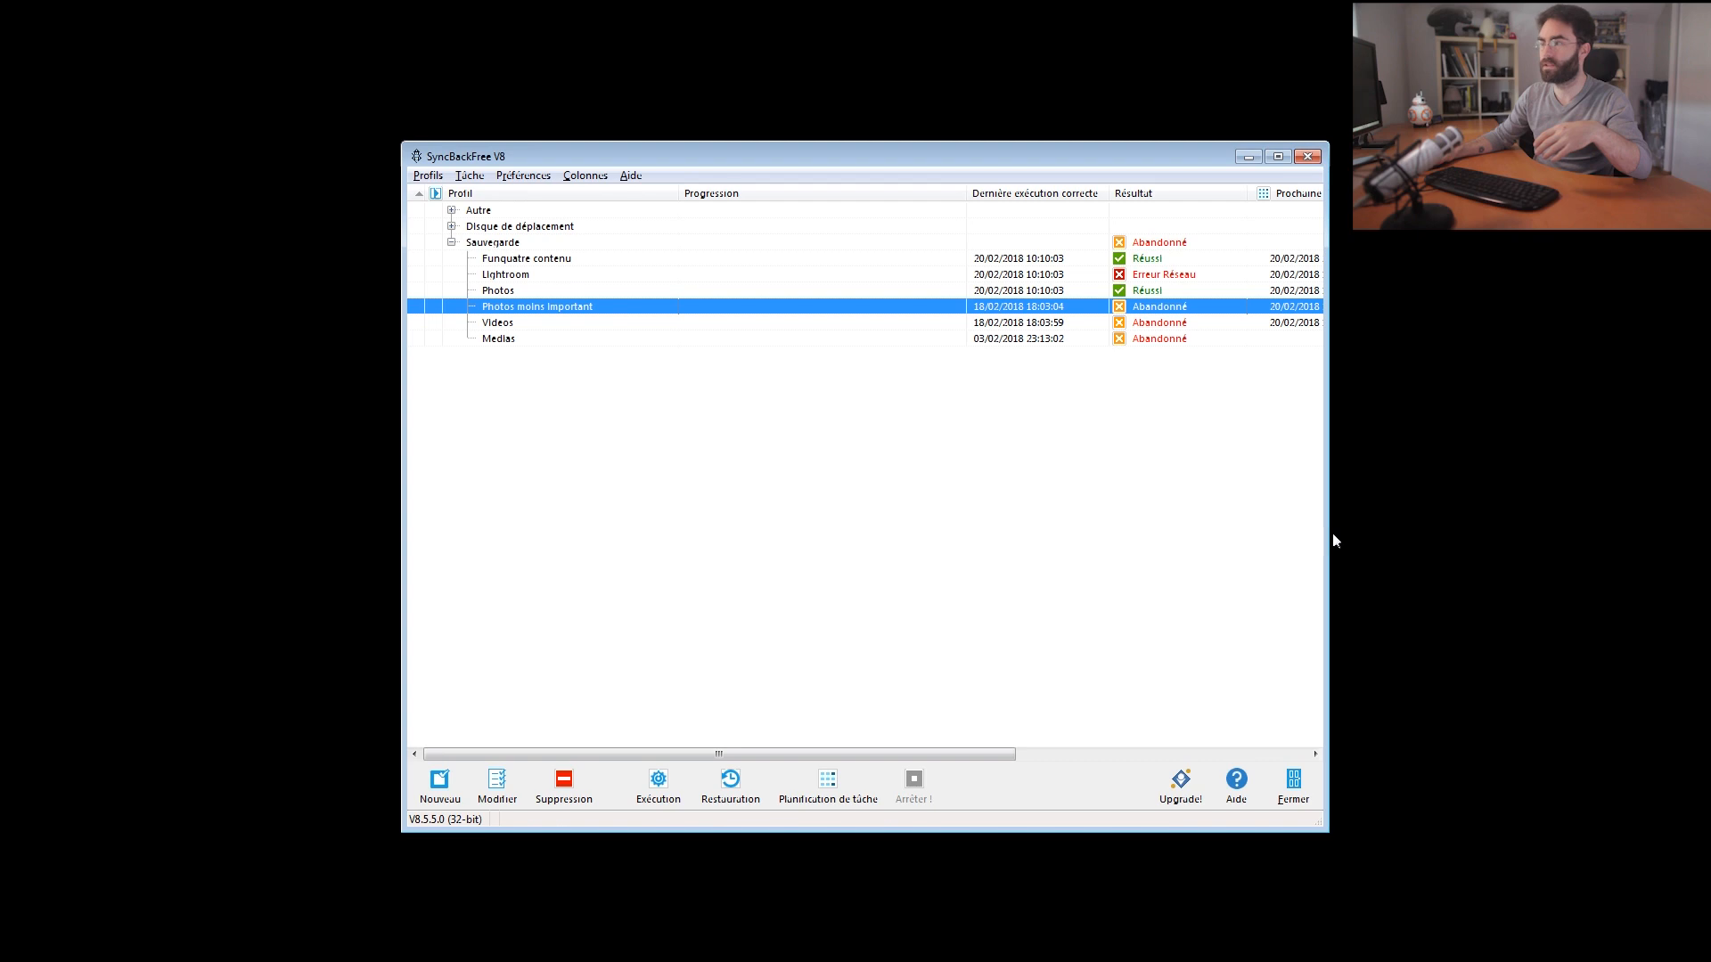
left_click_drag(1324, 532, 1443, 535)
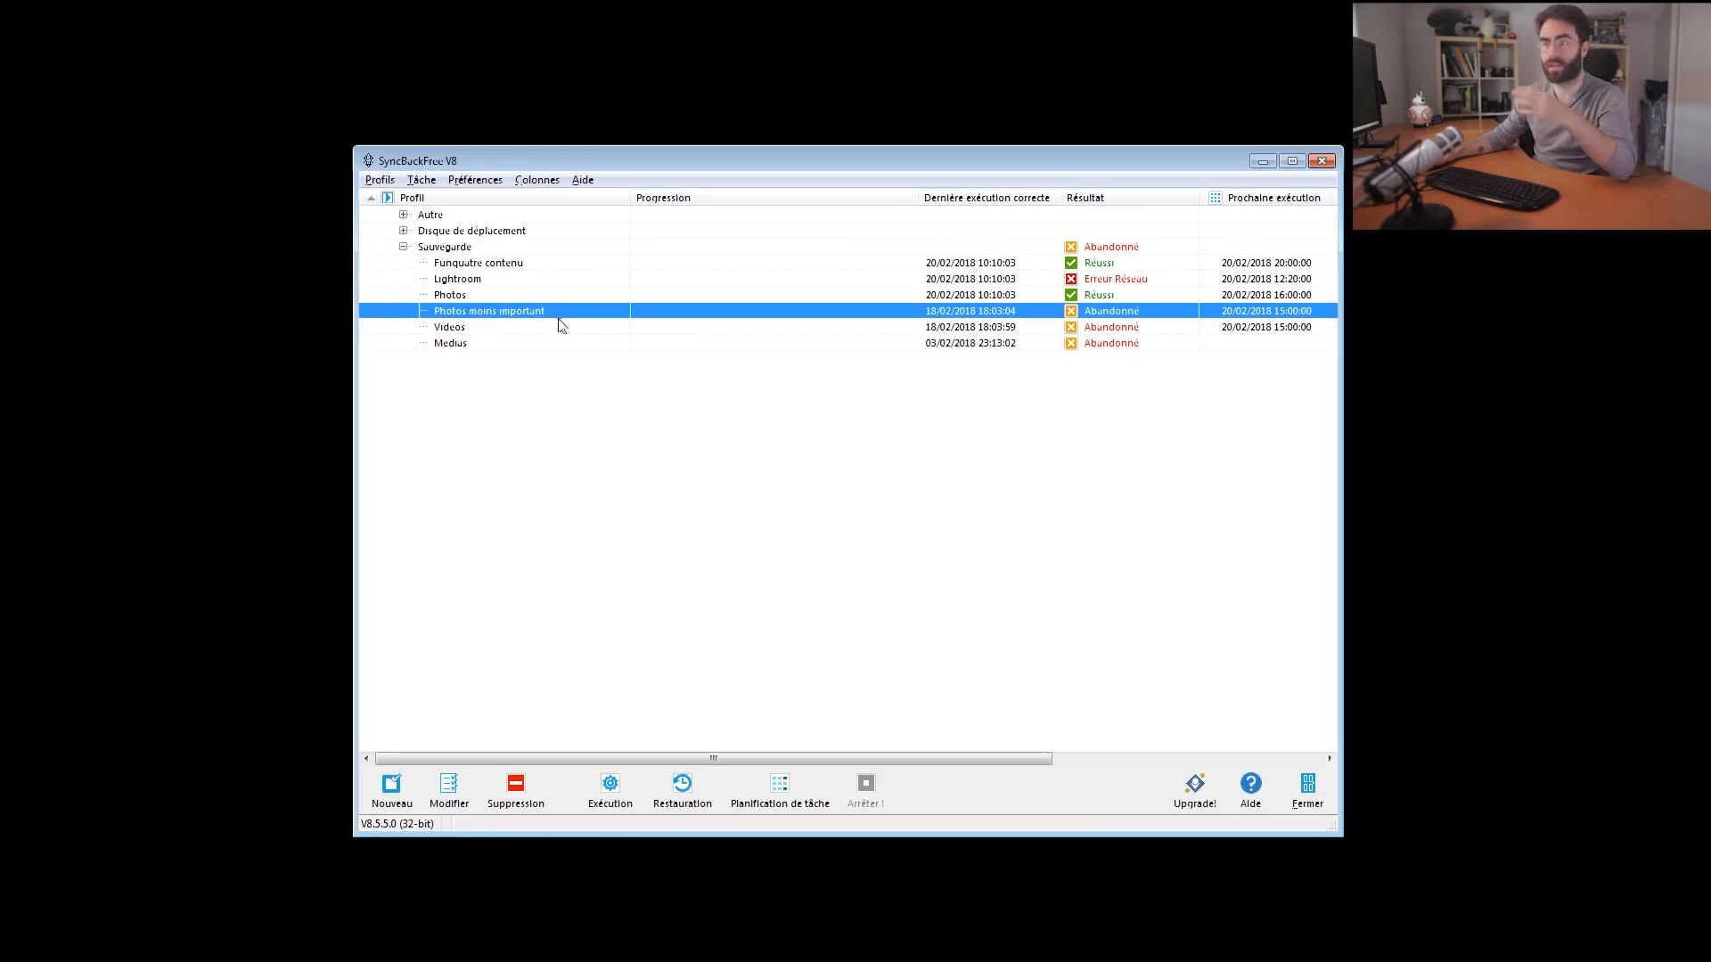
left_click(518, 281)
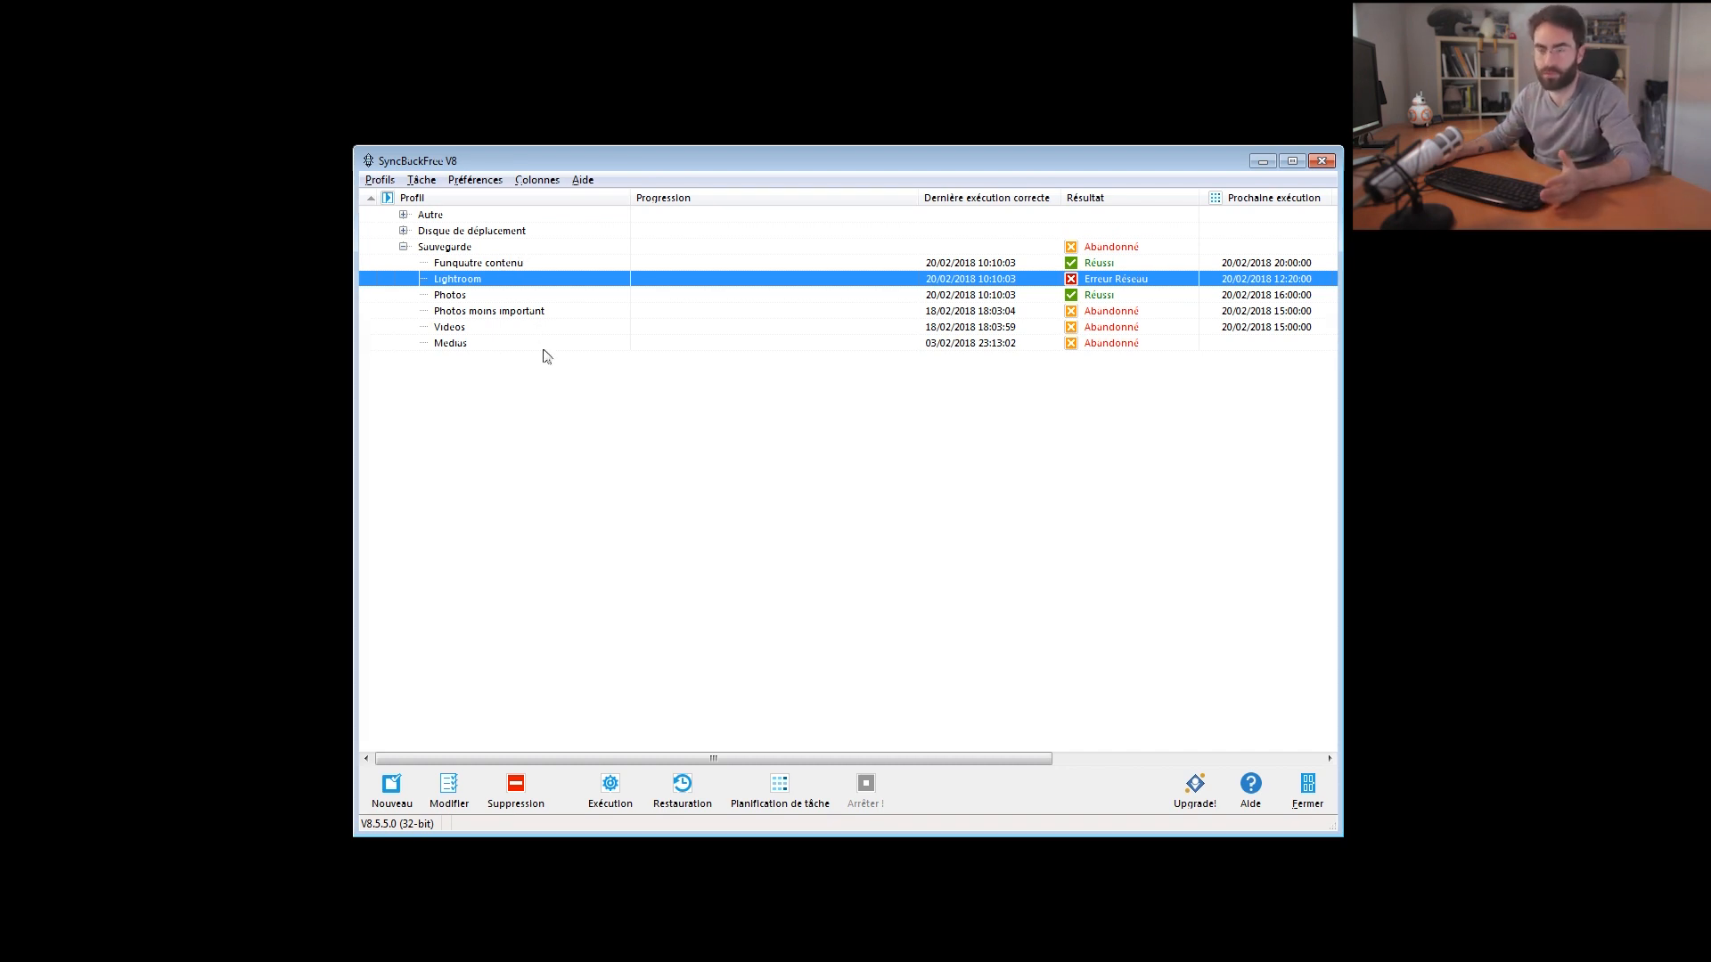
left_click(403, 246)
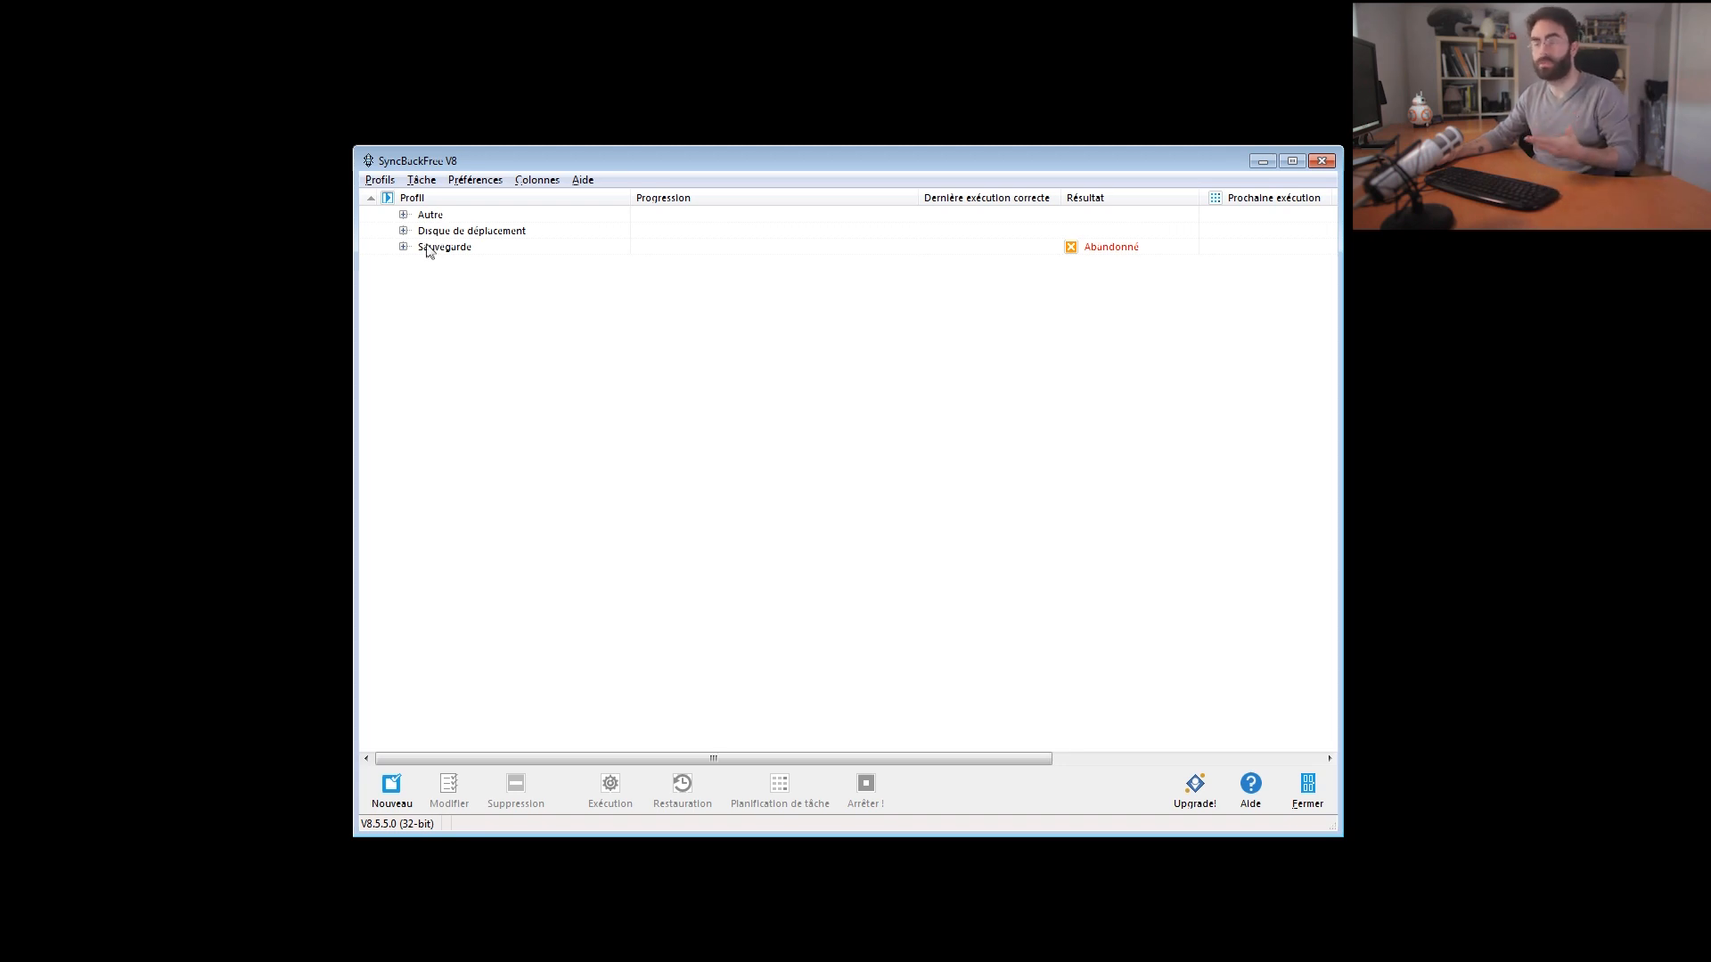
Create a new profile named Photo Test and choose Miroir as its type
left_click(384, 185)
left_click(329, 201)
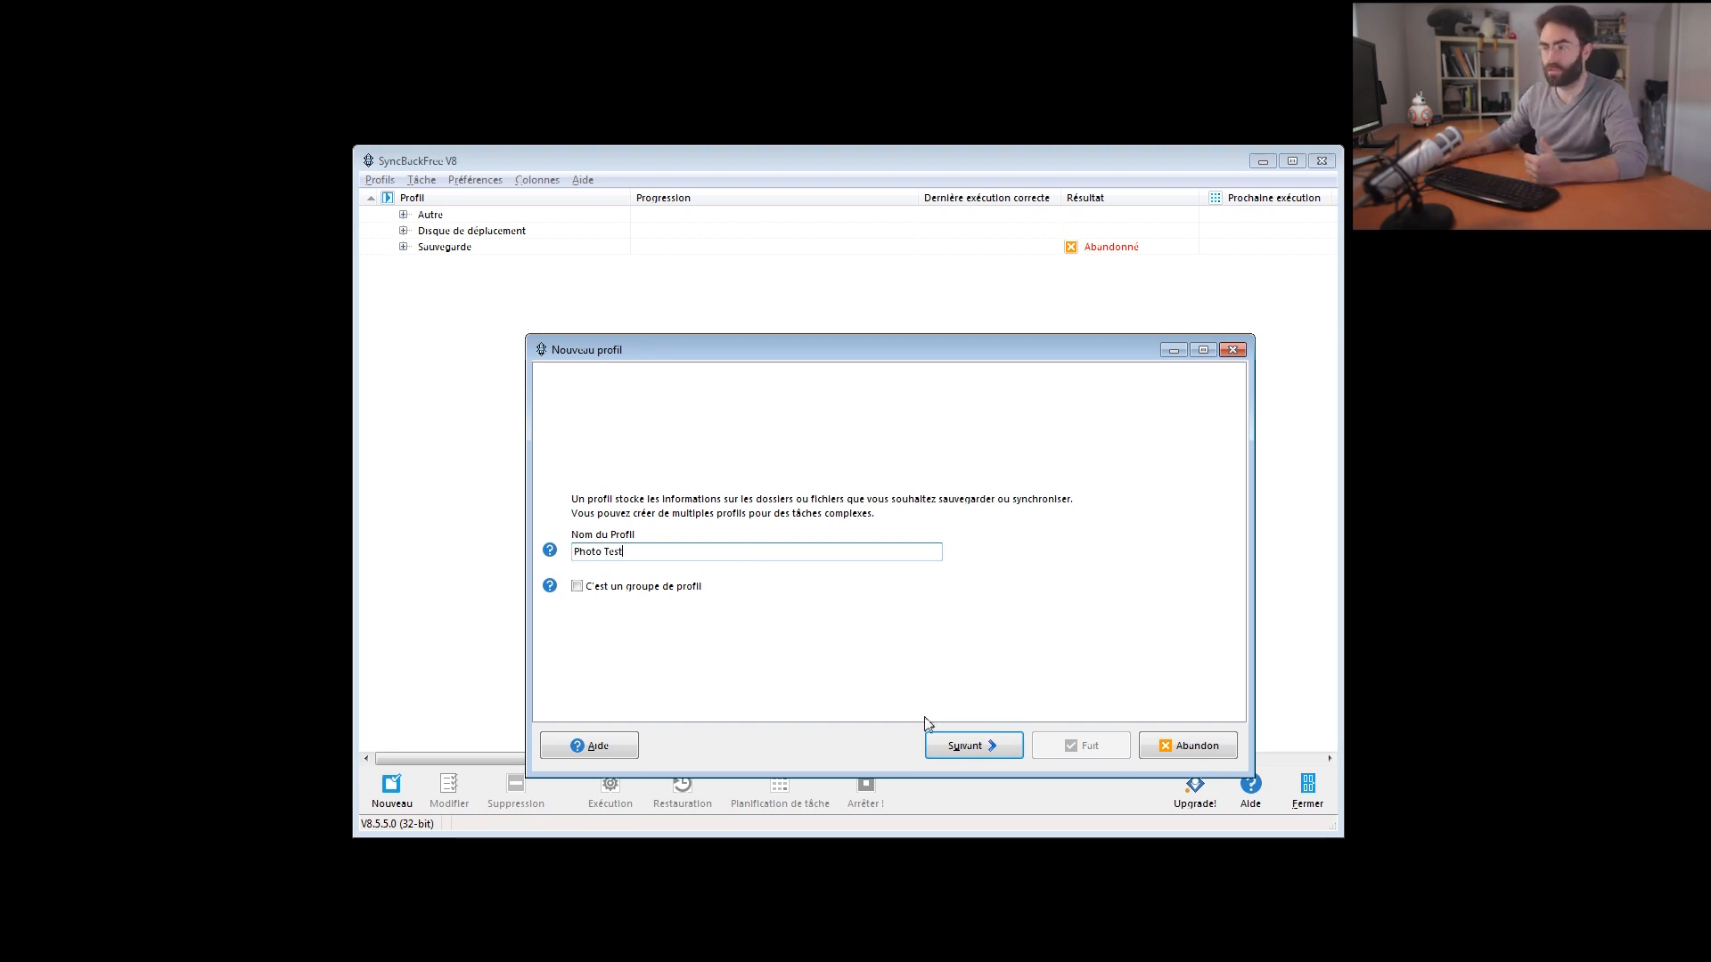
left_click(947, 745)
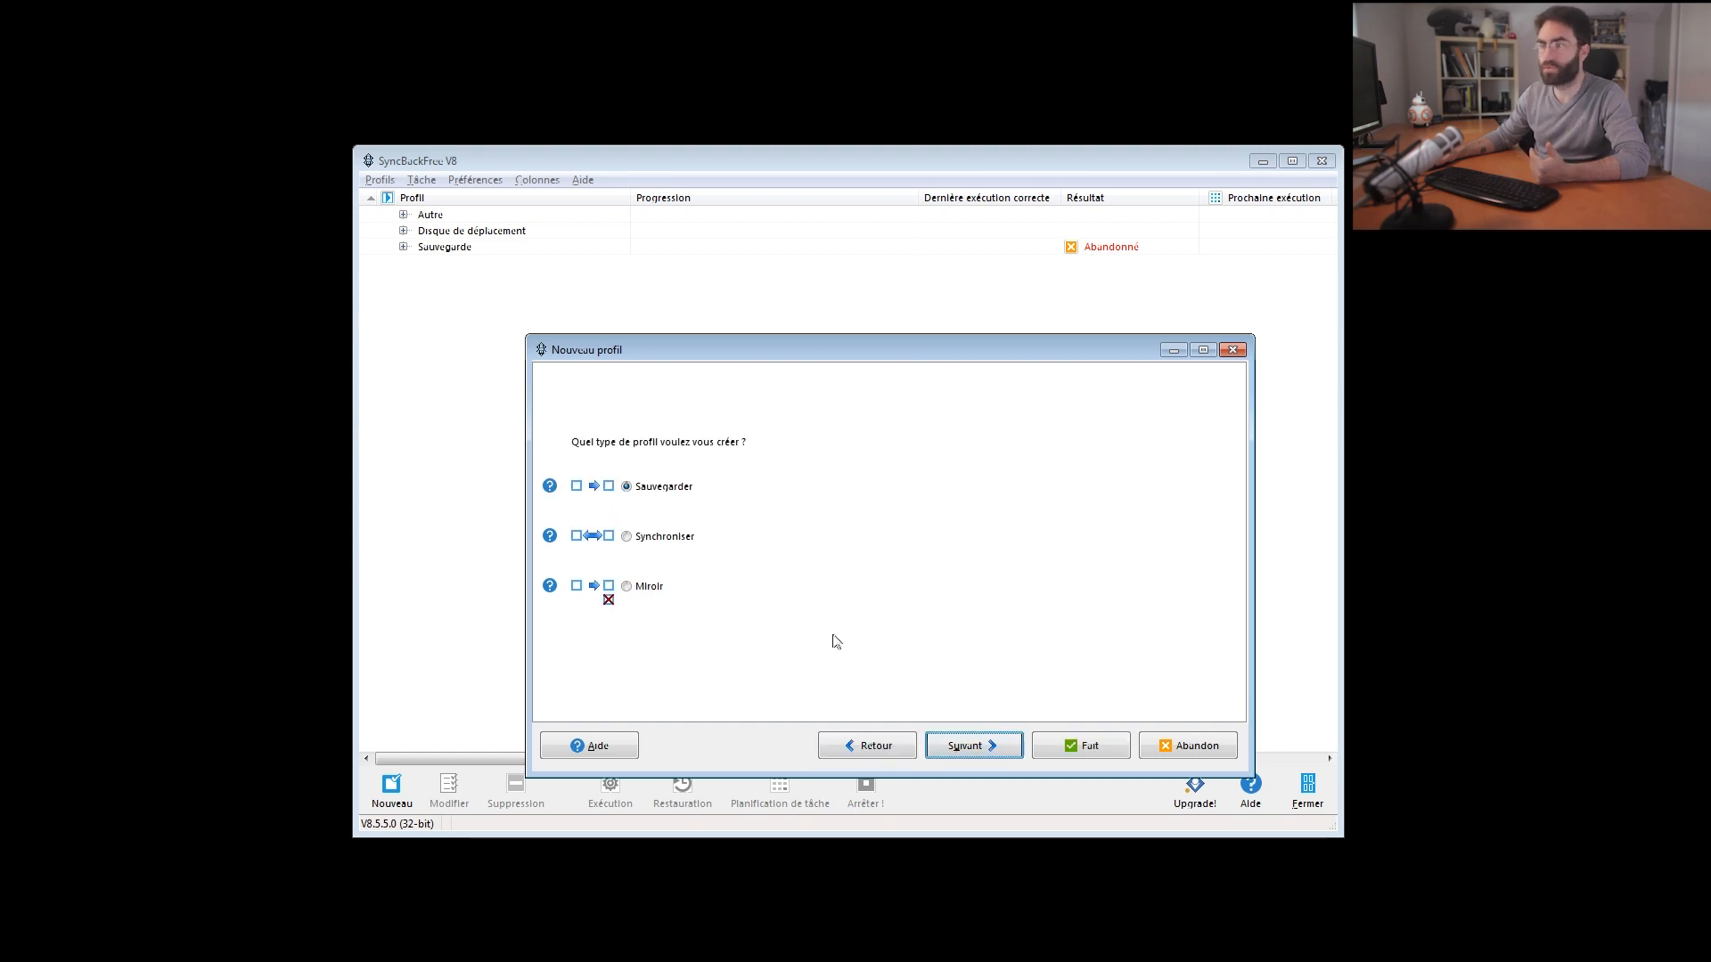
left_click(630, 588)
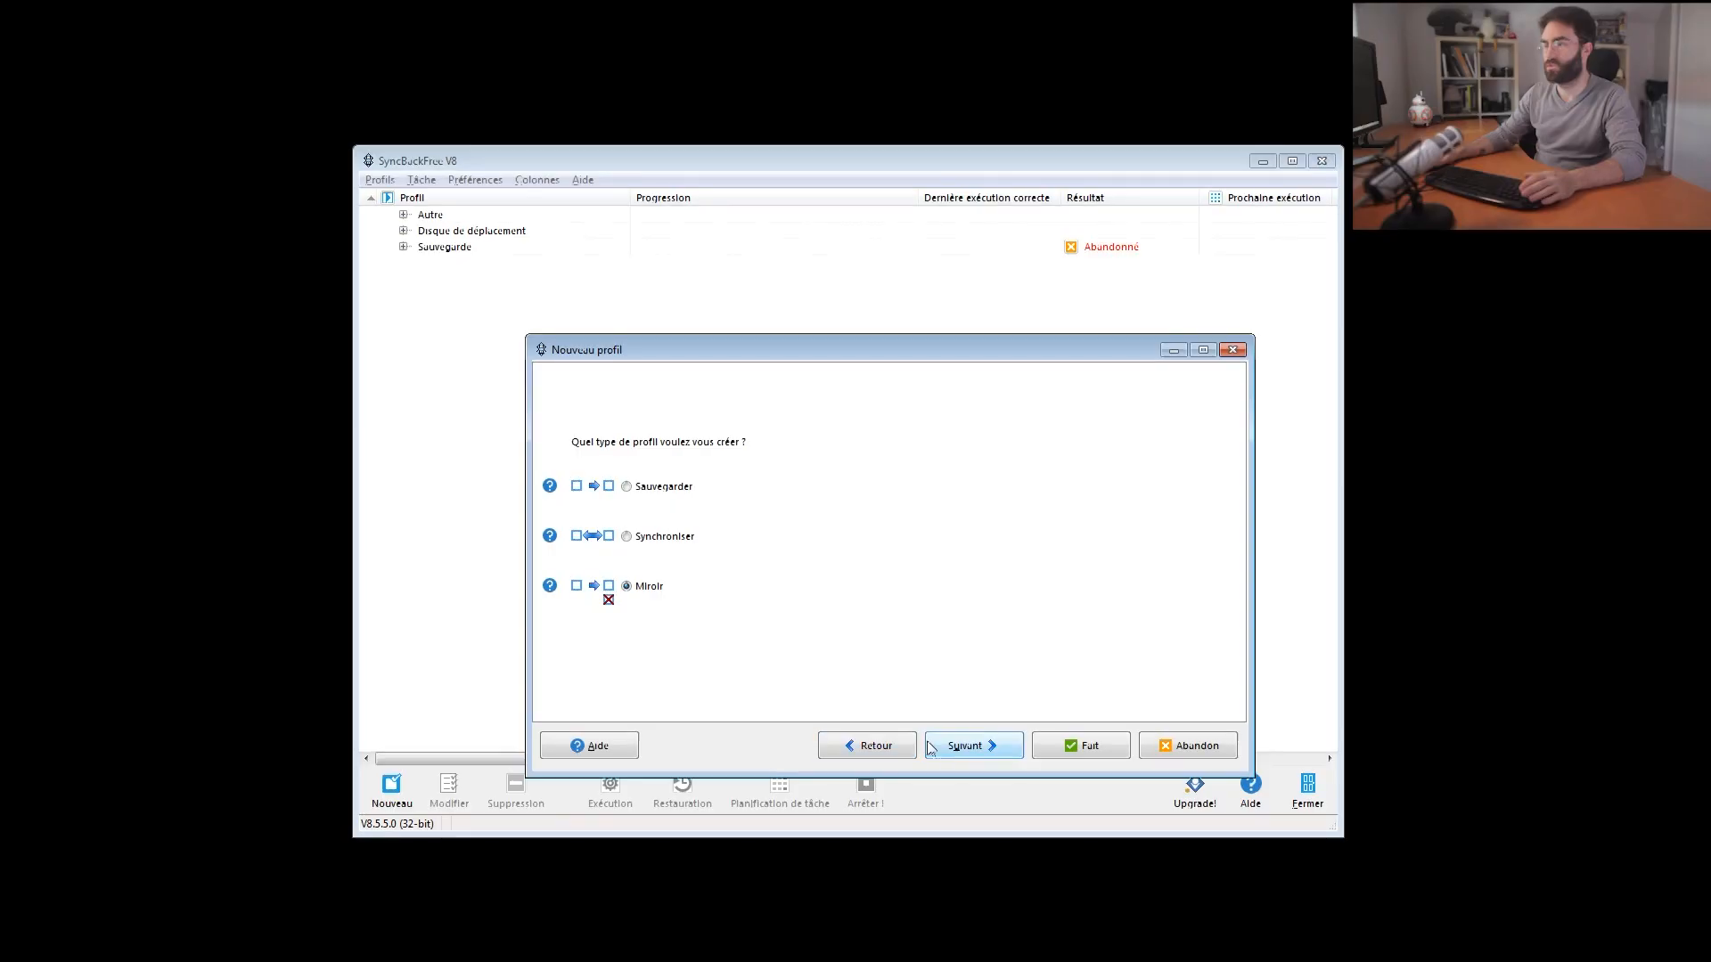
left_click(929, 749)
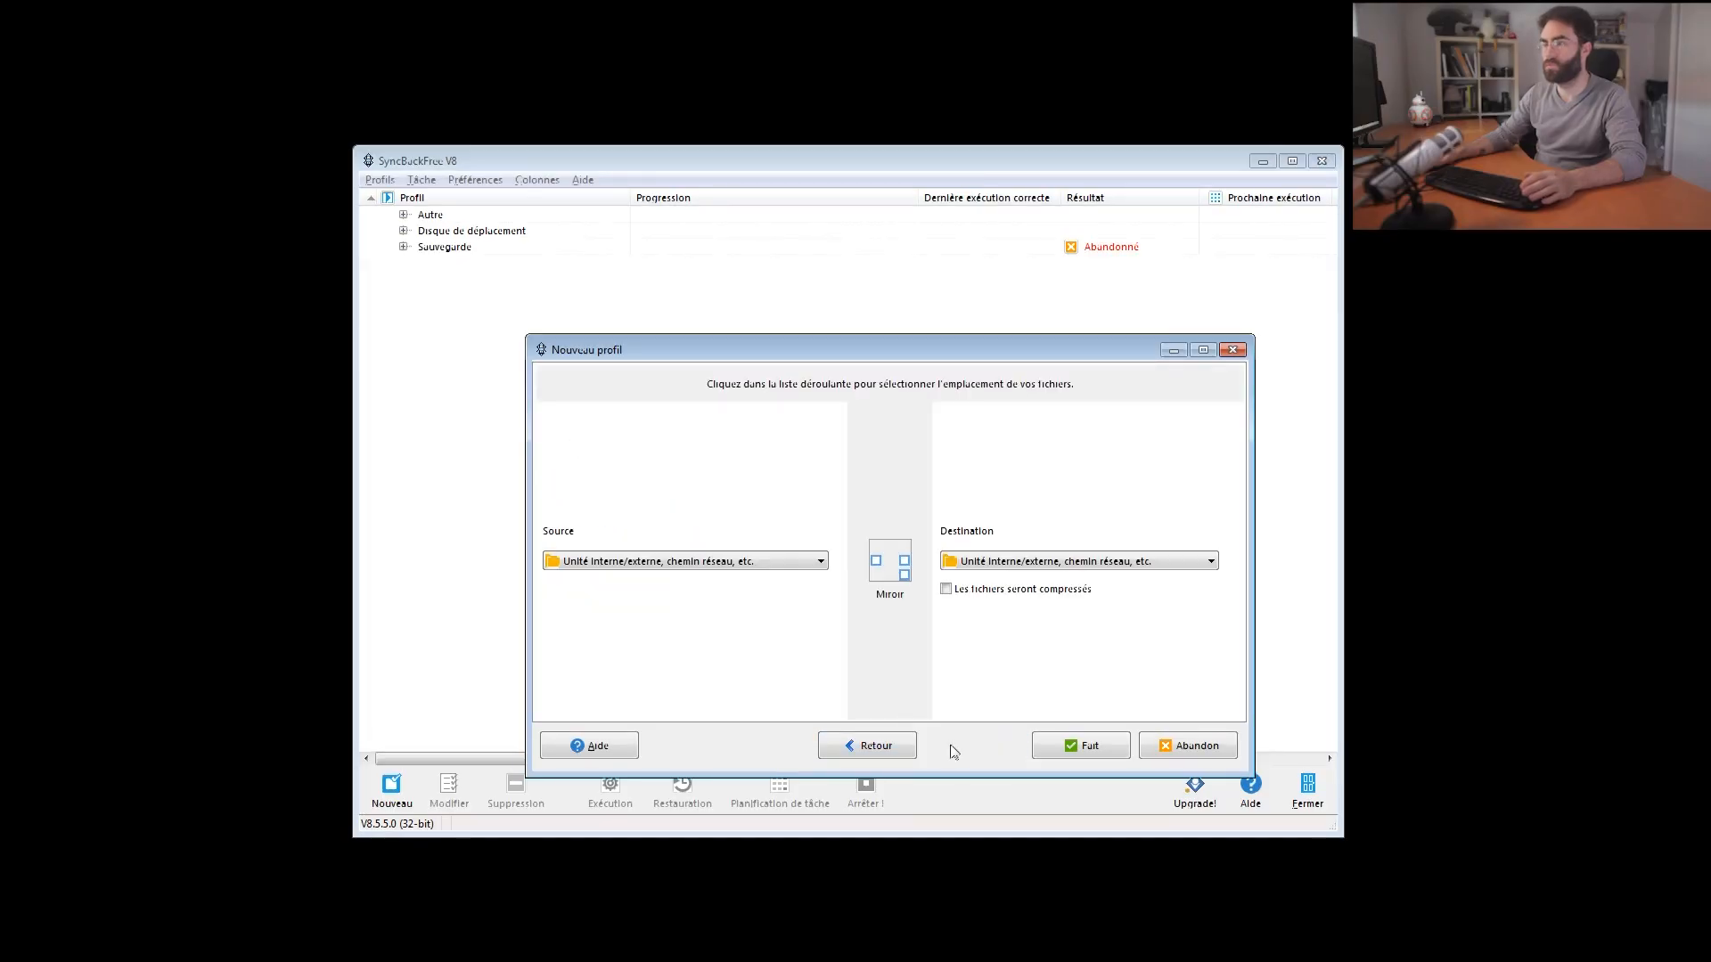
Set the profile's source location to Unité interne/externe, chemin réseau, etc. and finish the new profile wizard
left_click(698, 485)
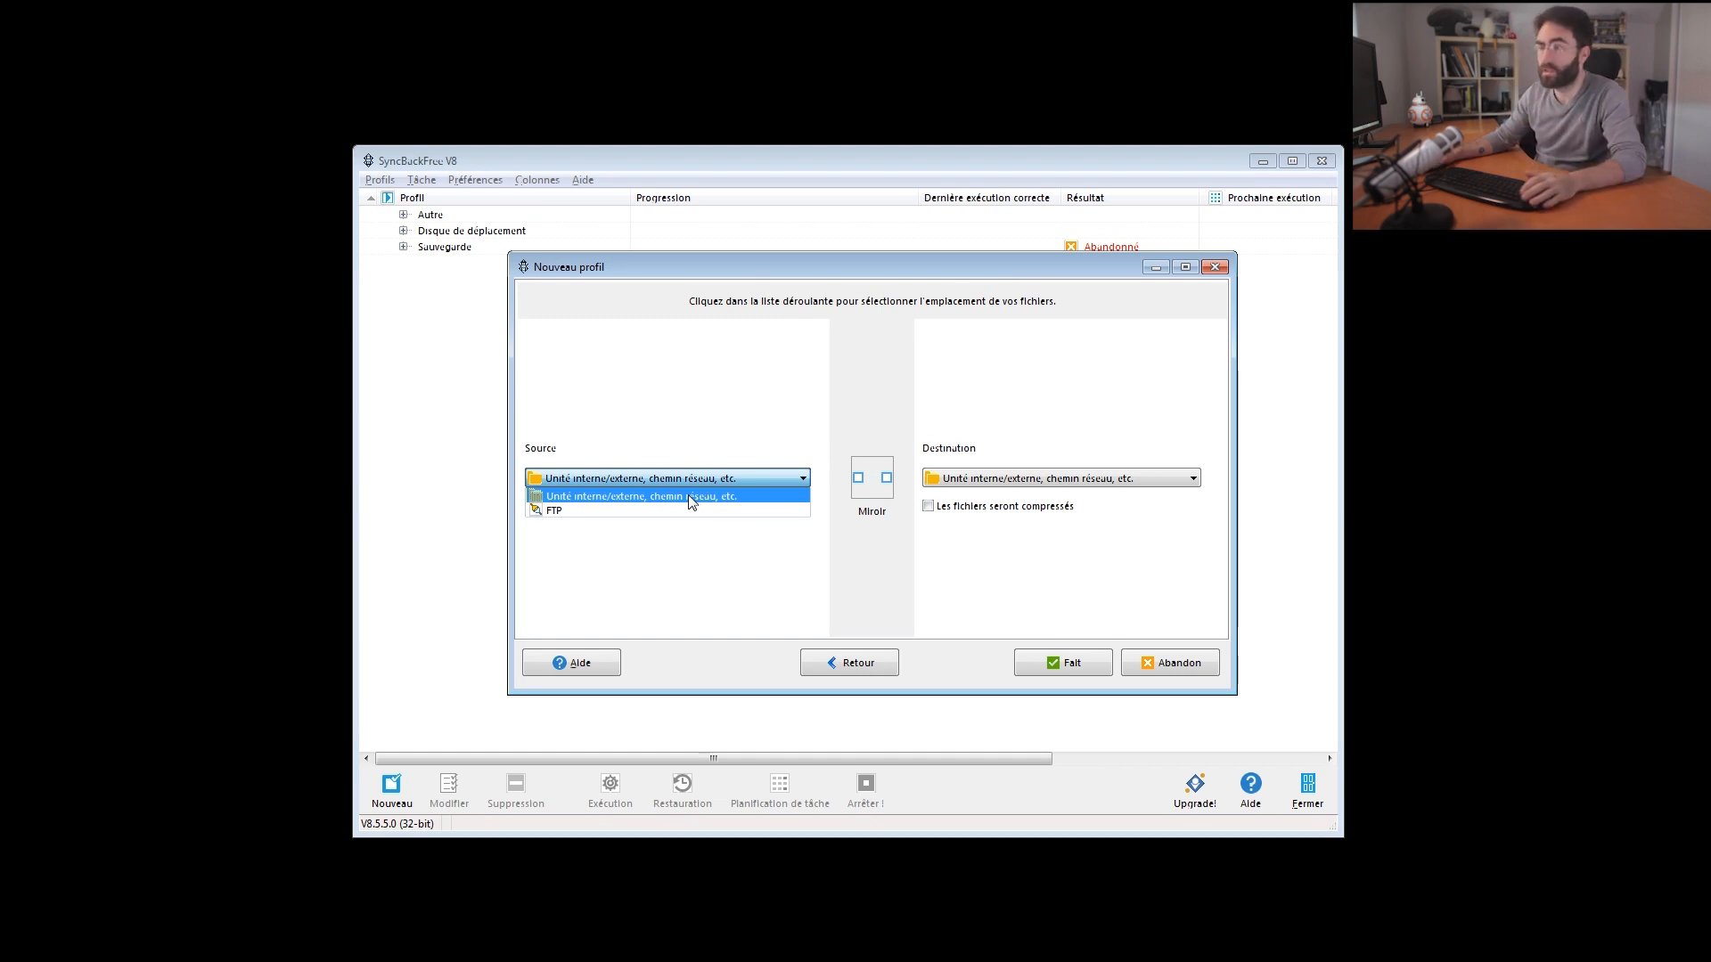
left_click(688, 496)
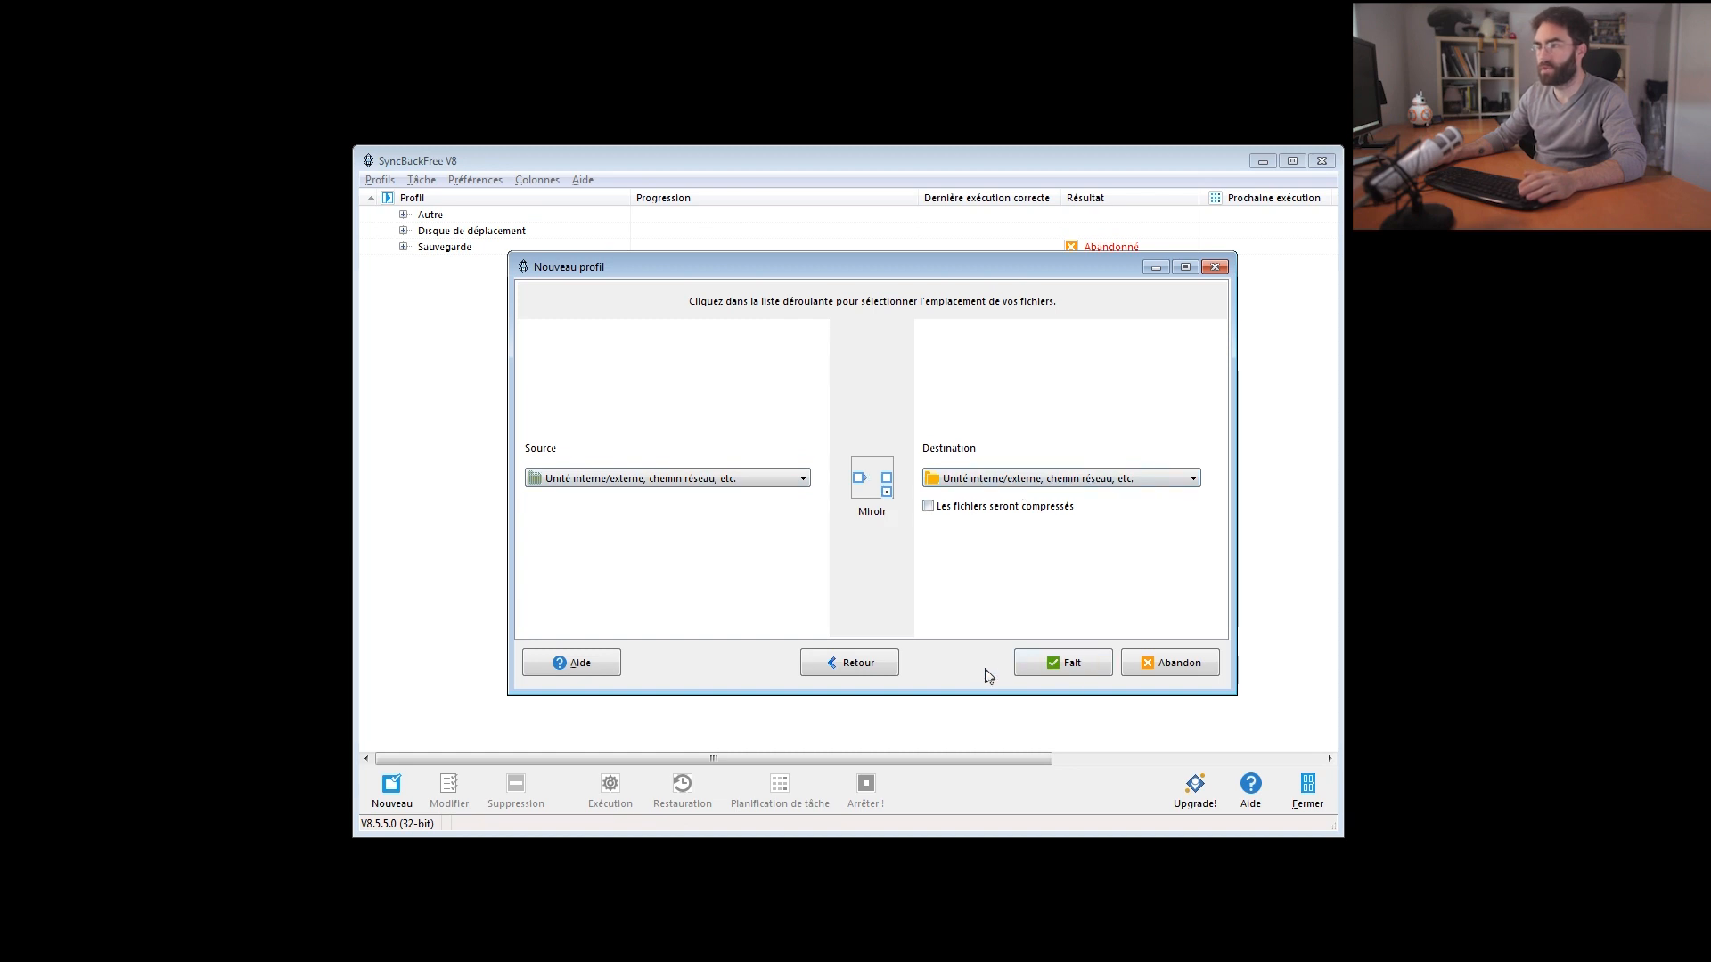
left_click(1043, 665)
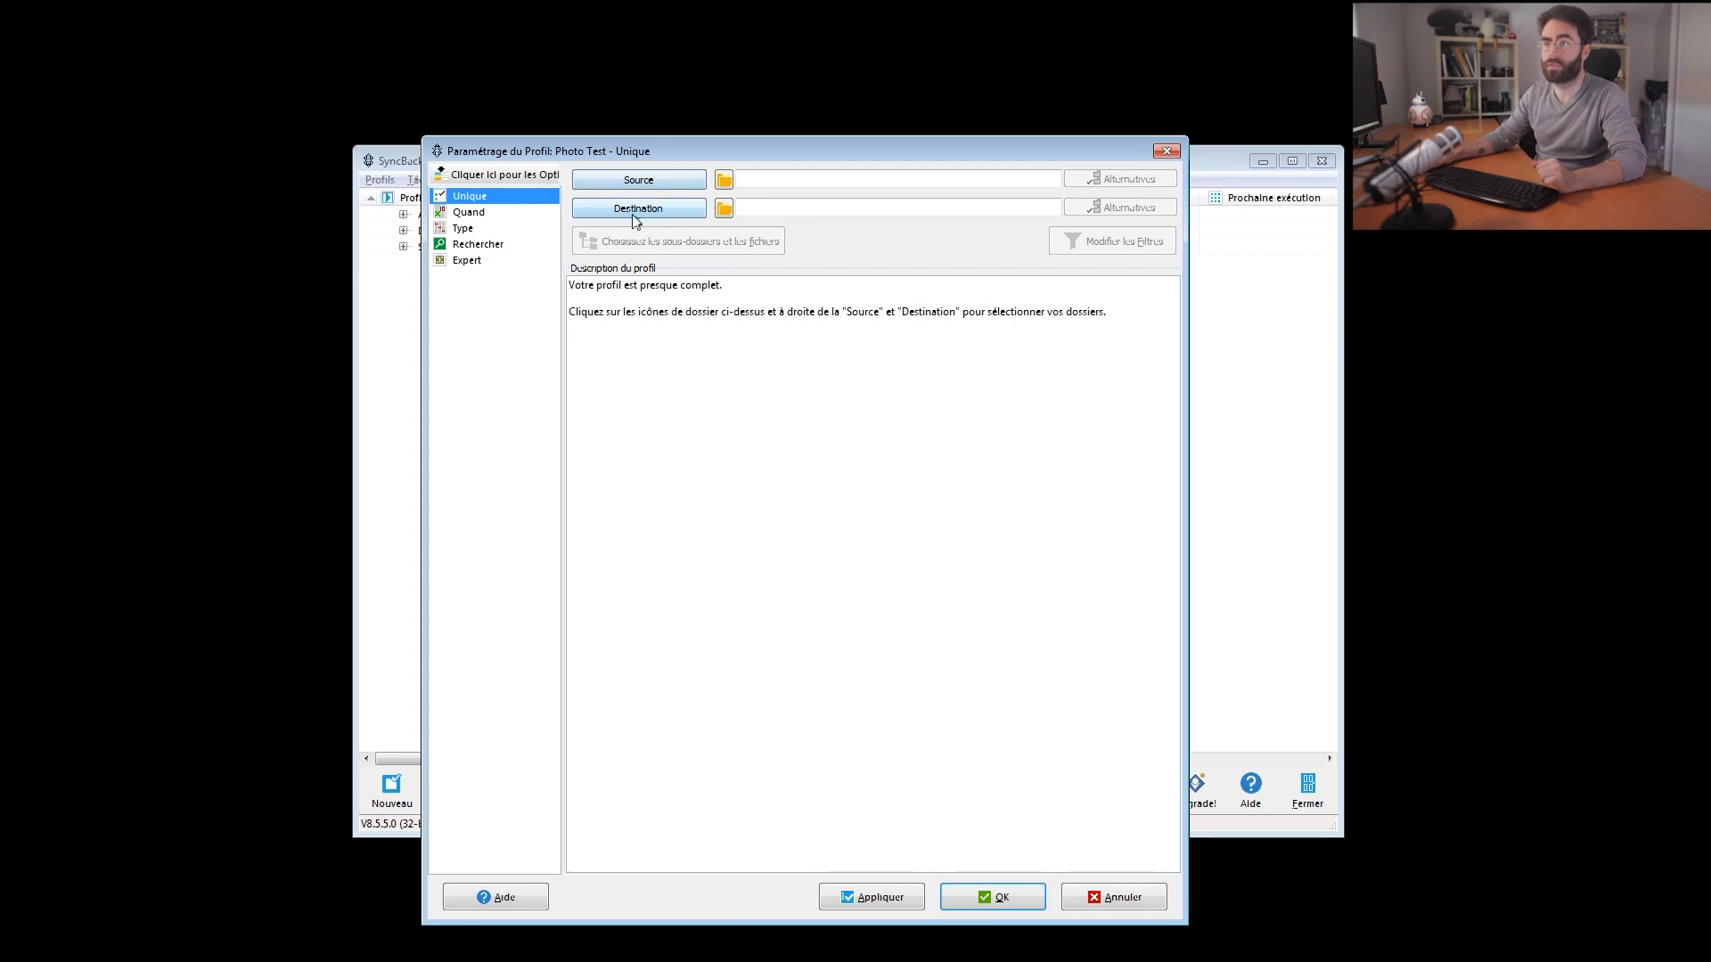
Set the profile's source to the LIGHTROOM folder on the LIGHTROOM (G:) drive, leaving the Source label as is
left_click(724, 180)
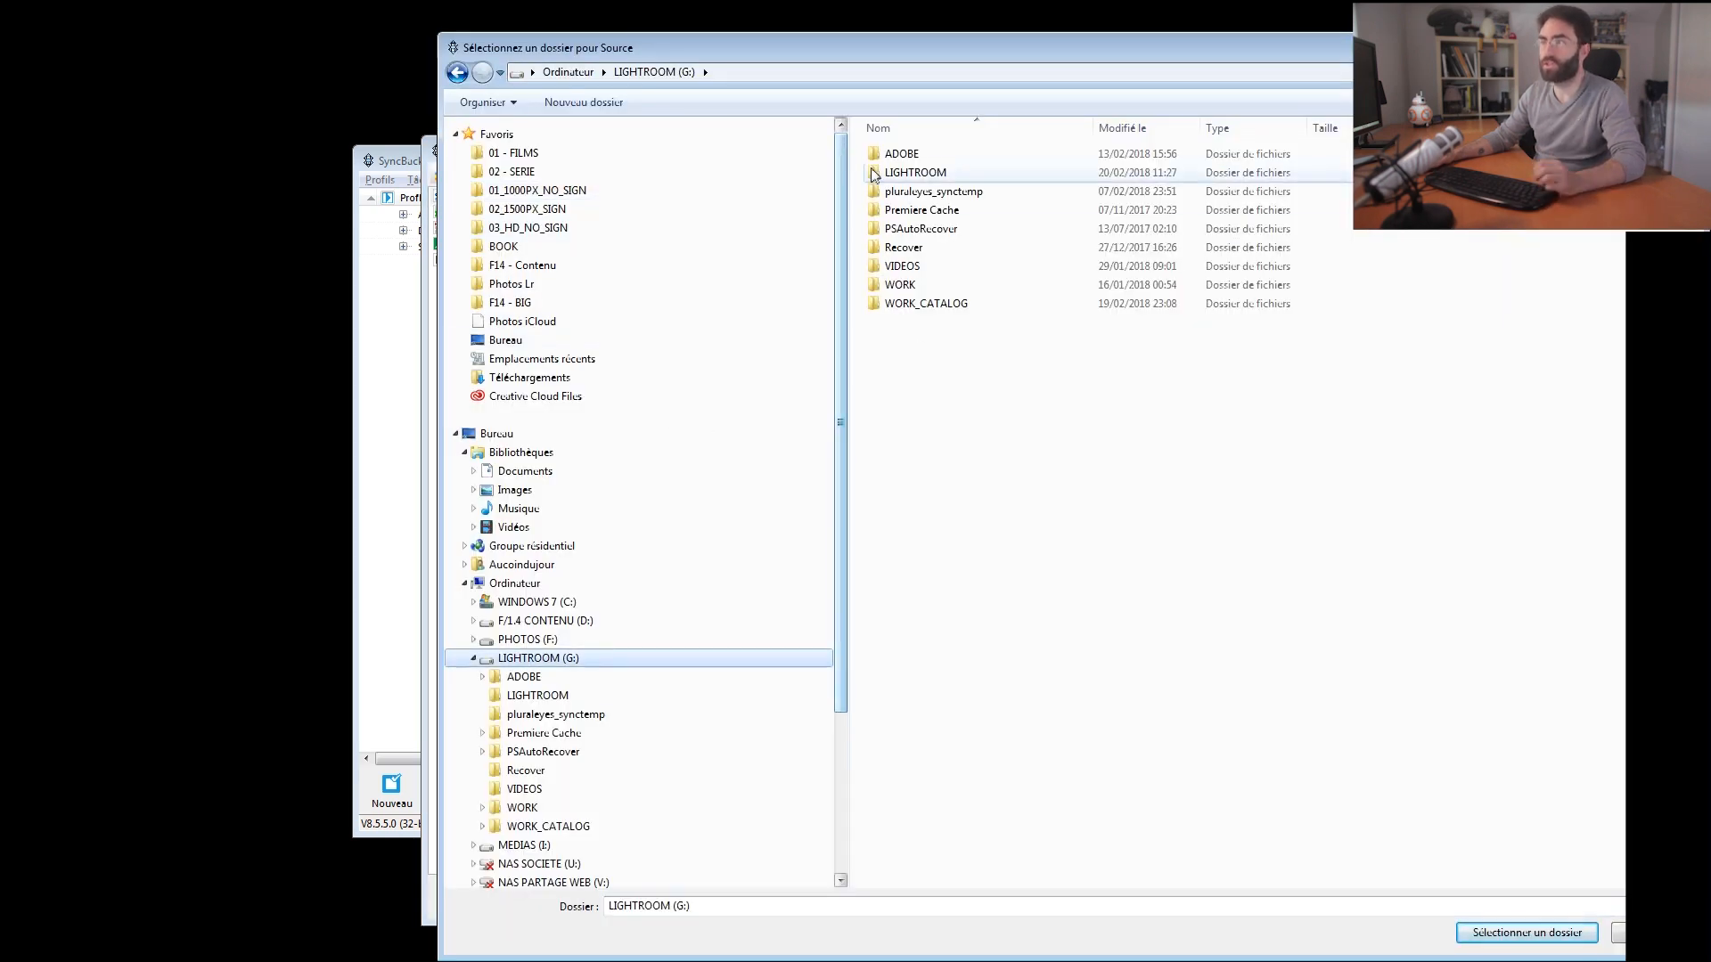
double_click(915, 172)
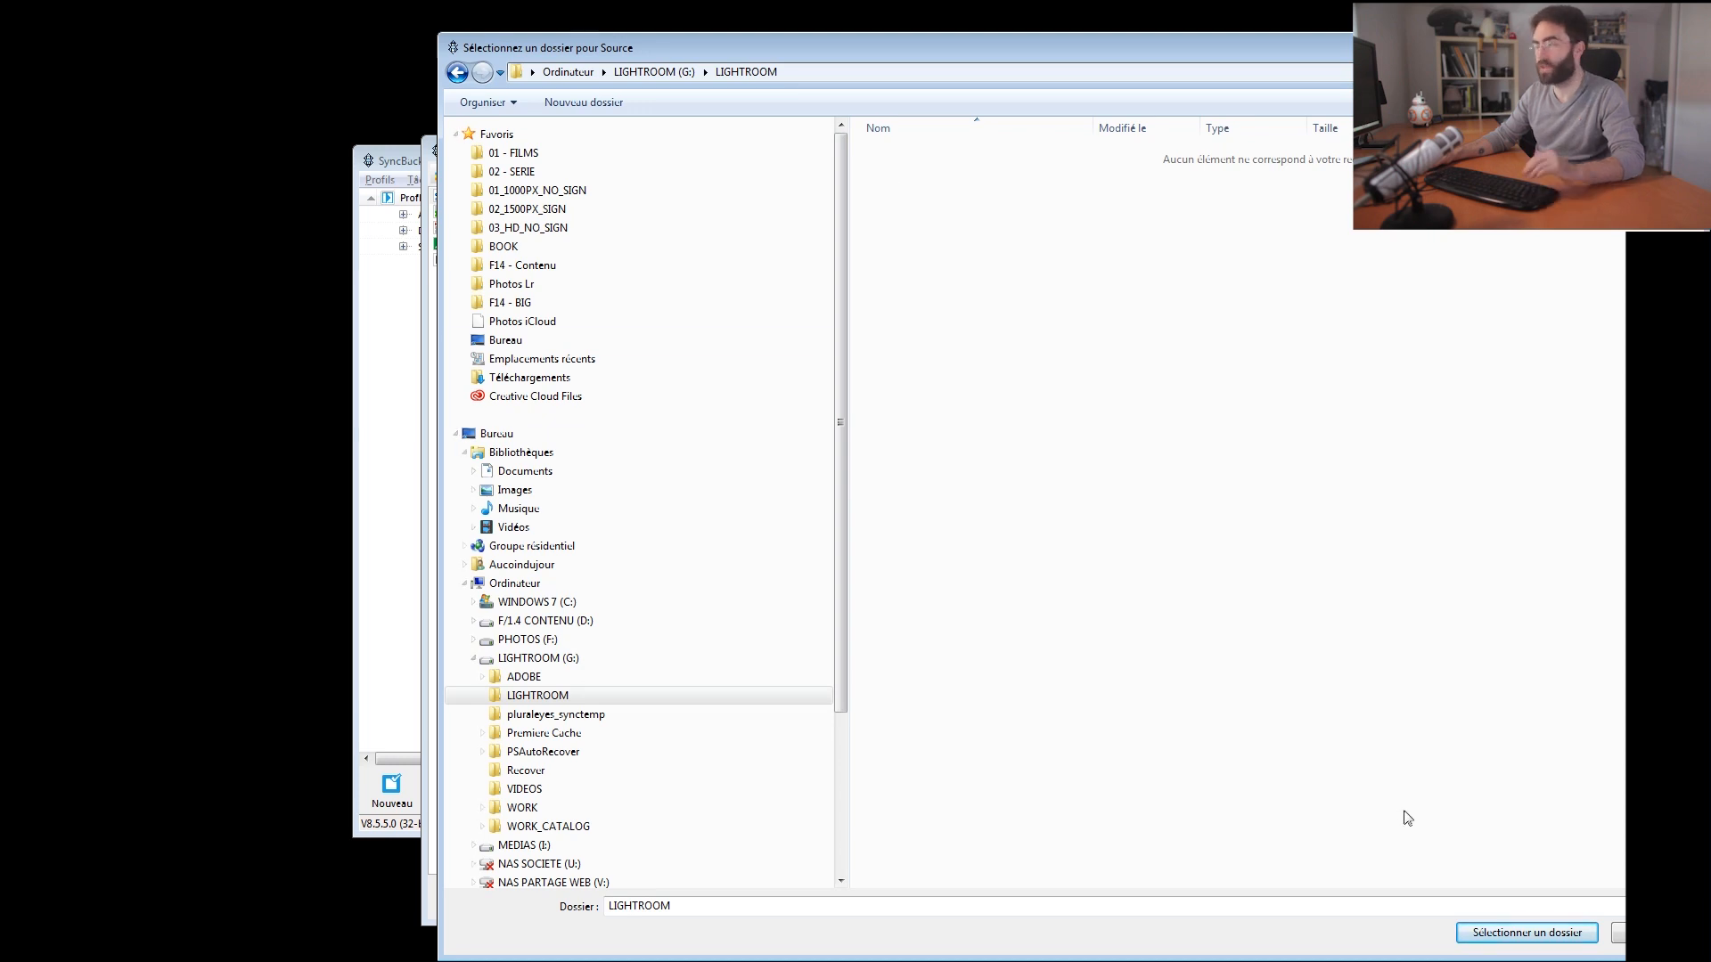
left_click(1473, 936)
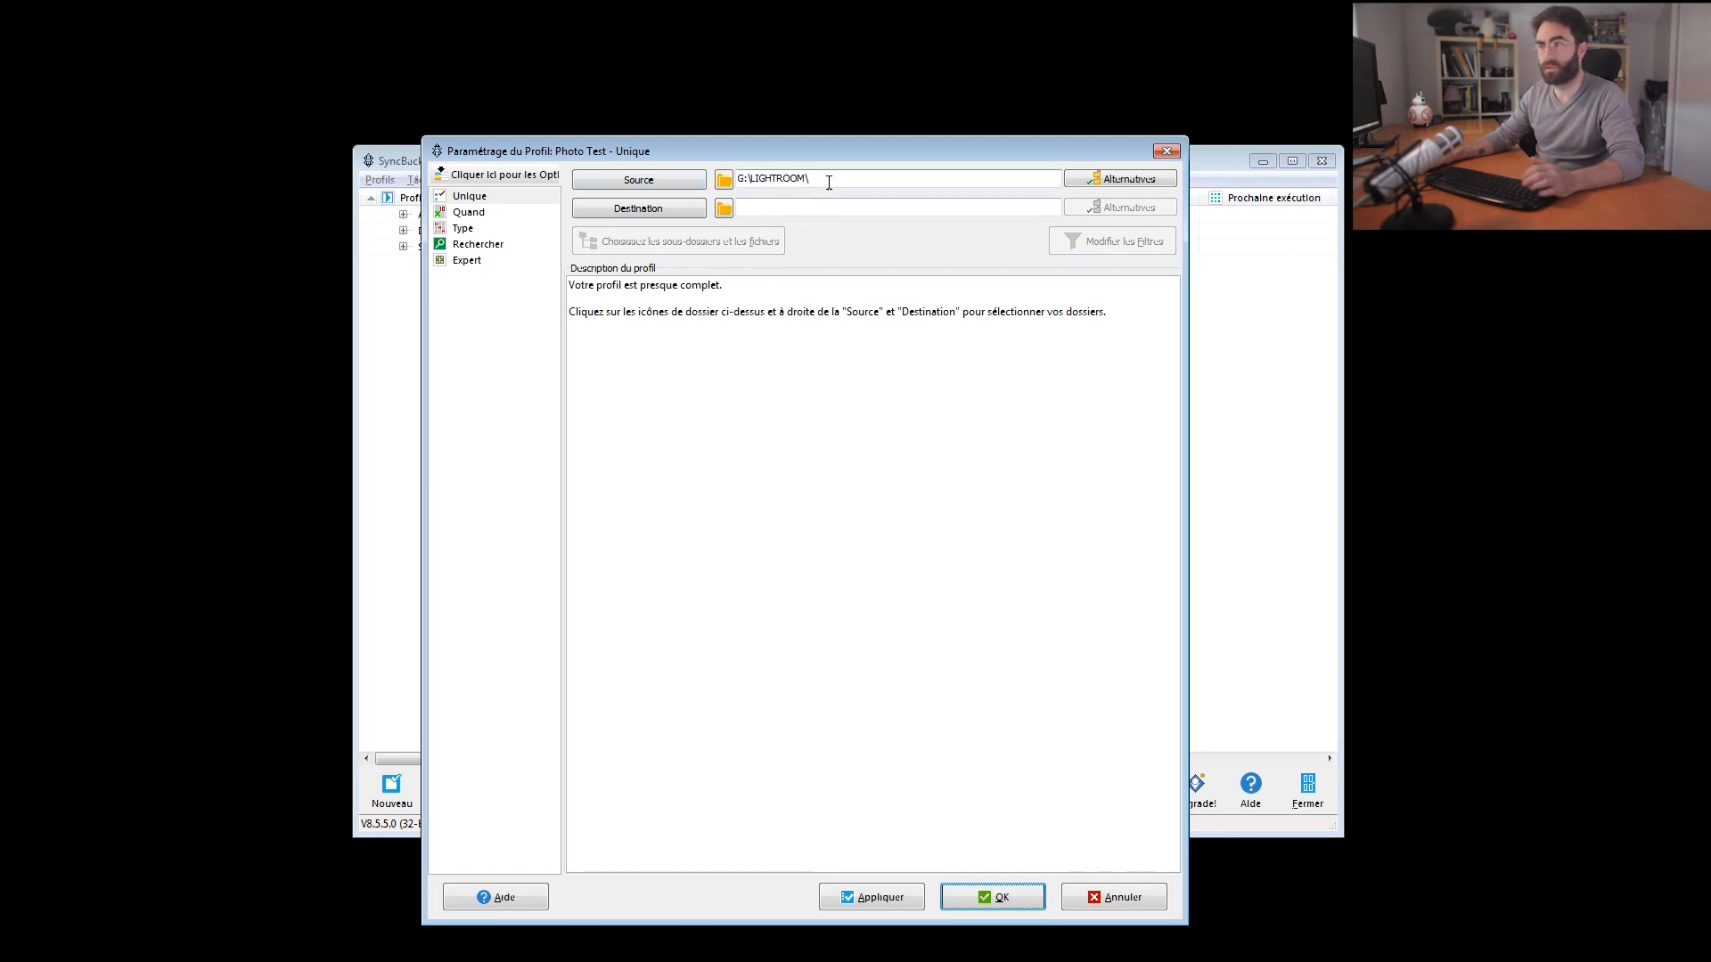
left_click(683, 181)
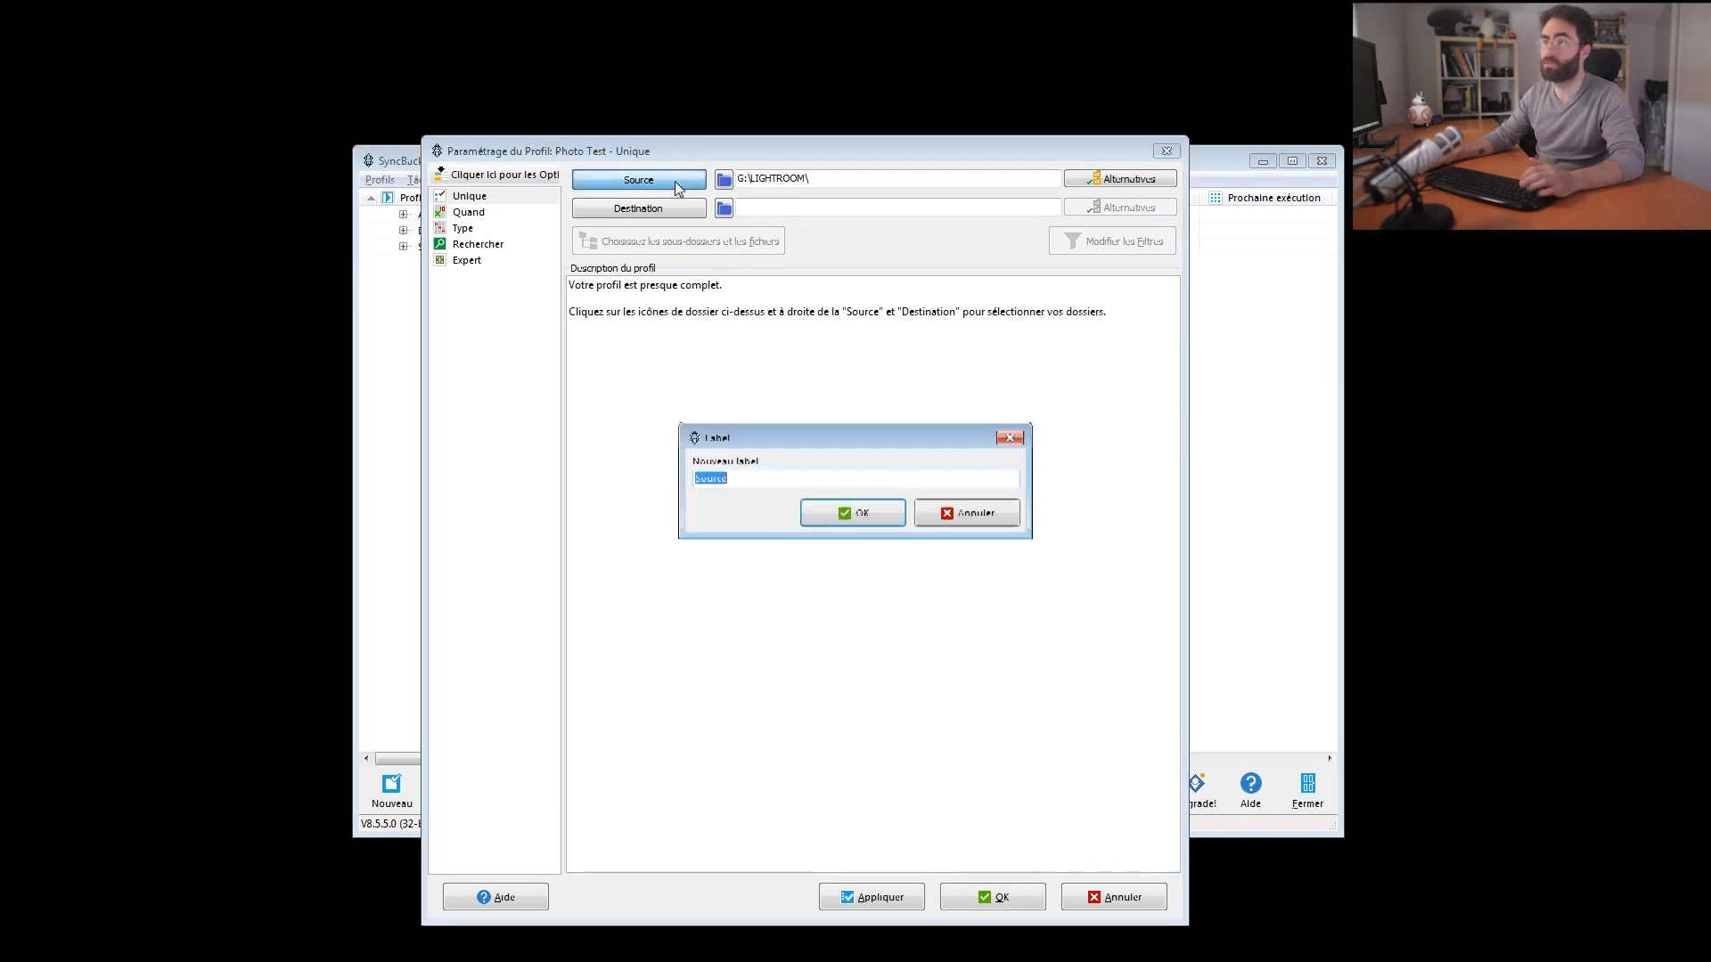
left_click(735, 478)
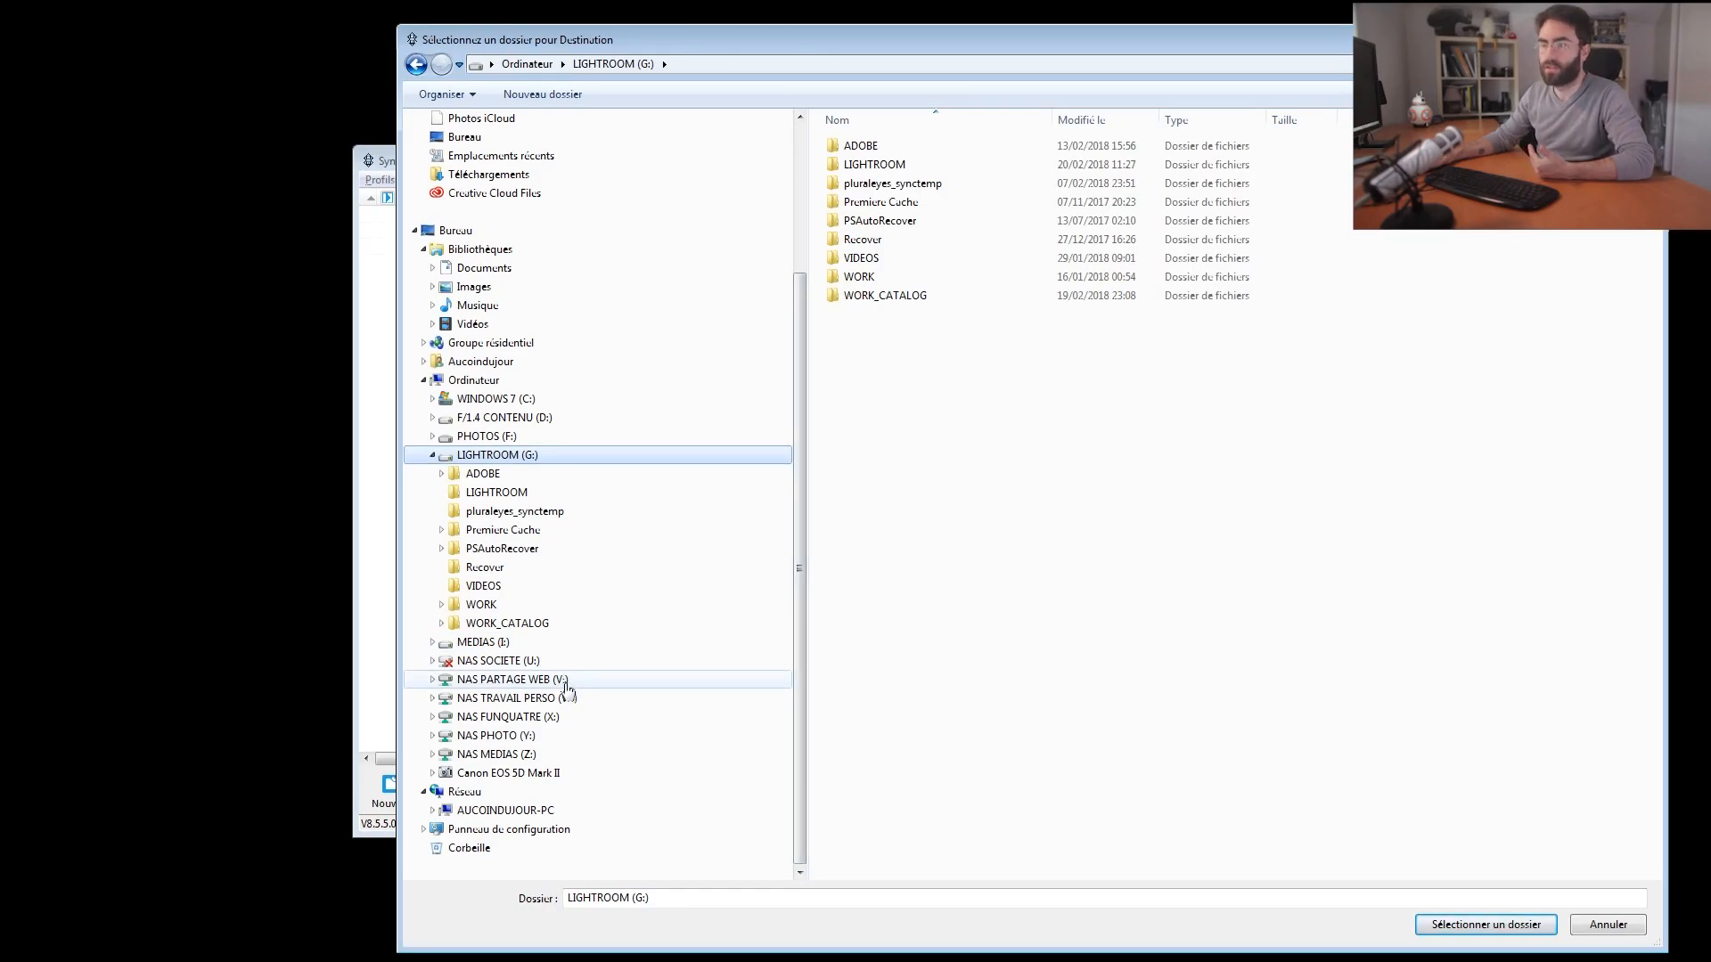
Create a folder named LIGHTROOM on NAS PARTAGE WEB (V:) and select it as the profile's destination
left_click(566, 682)
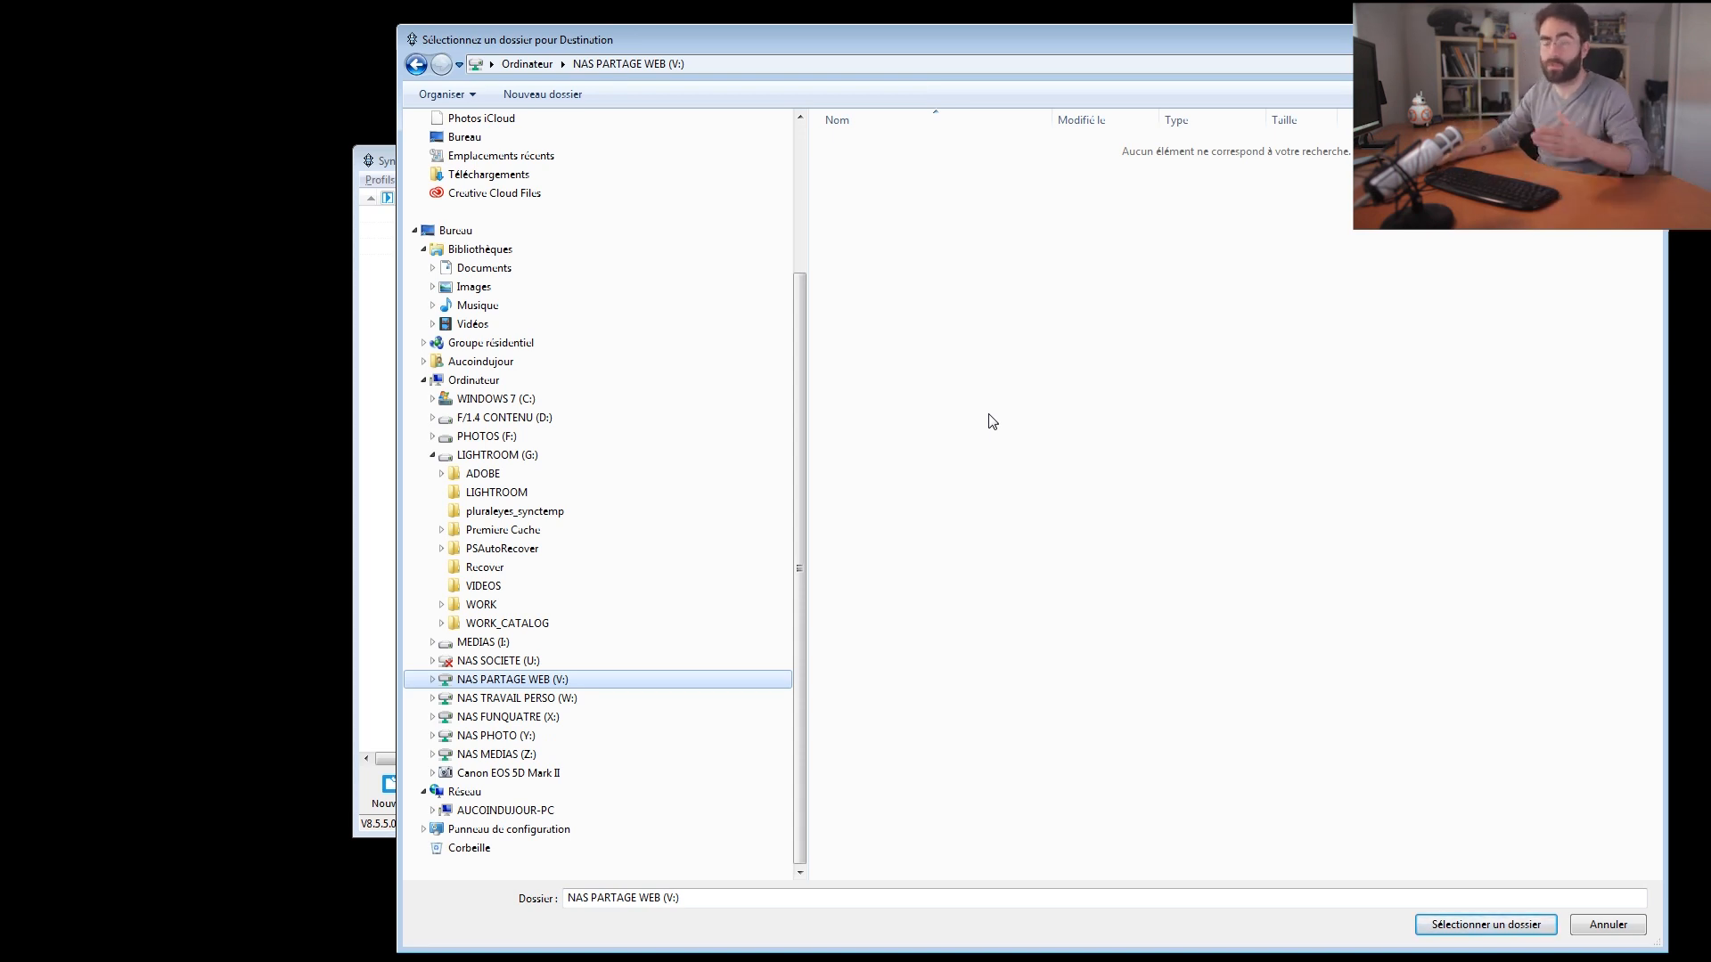
right_click(962, 237)
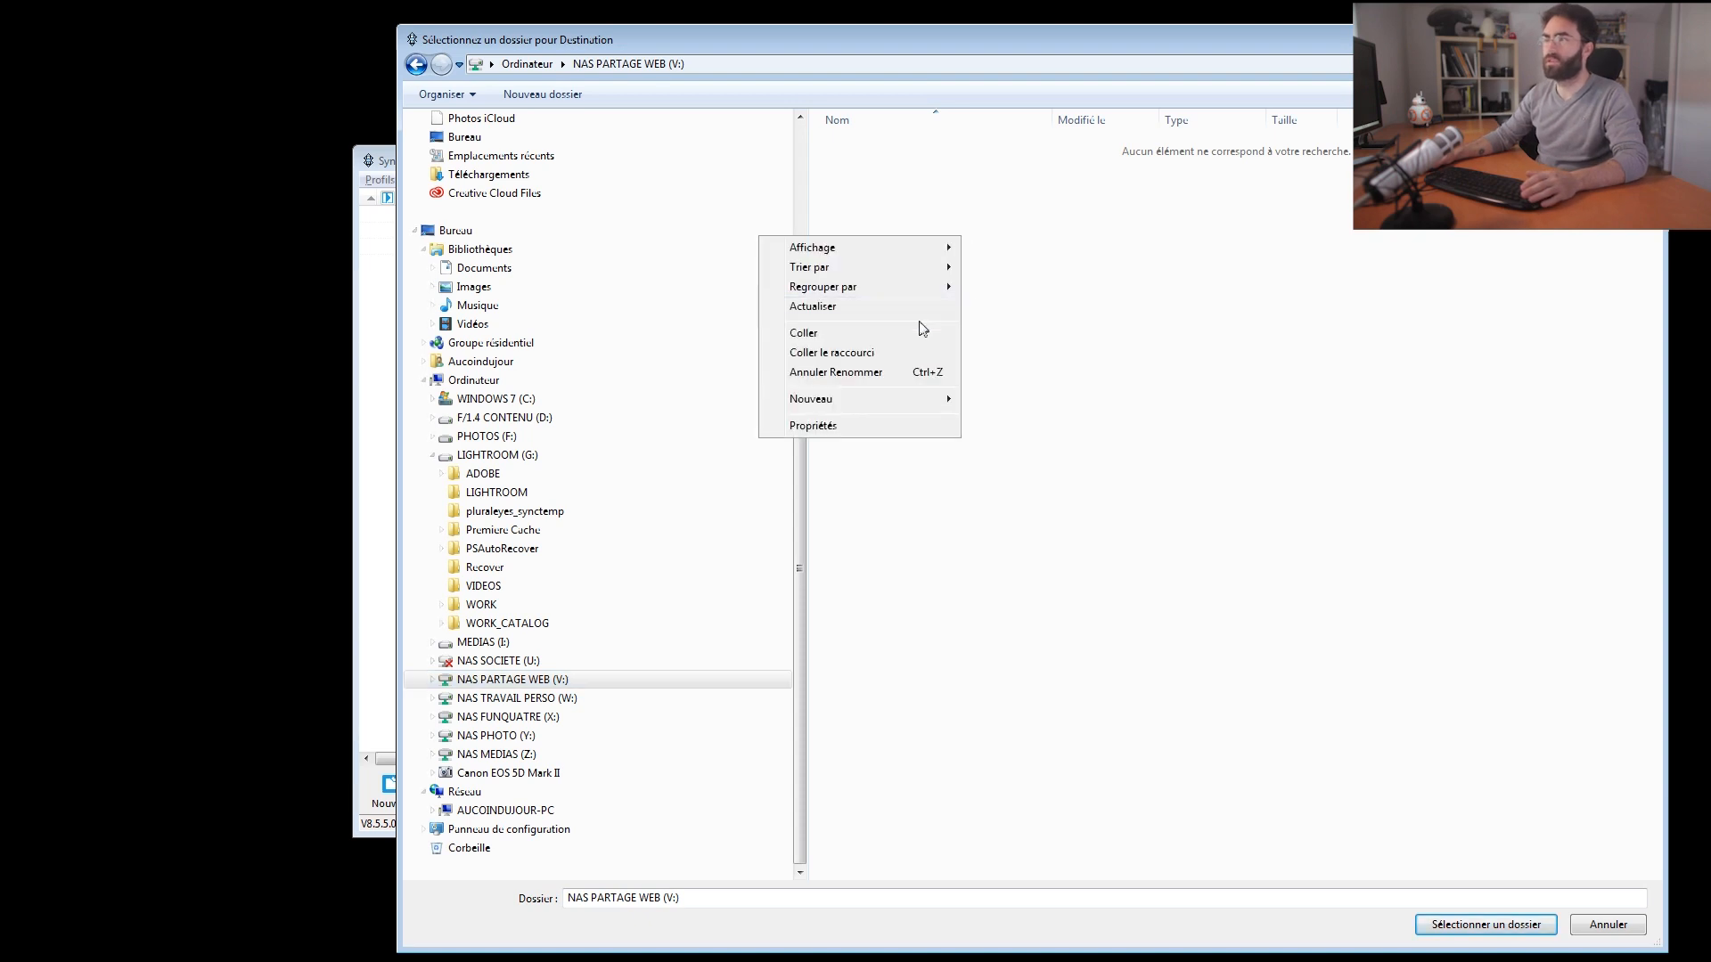
mouse_move(871, 402)
left_click(724, 399)
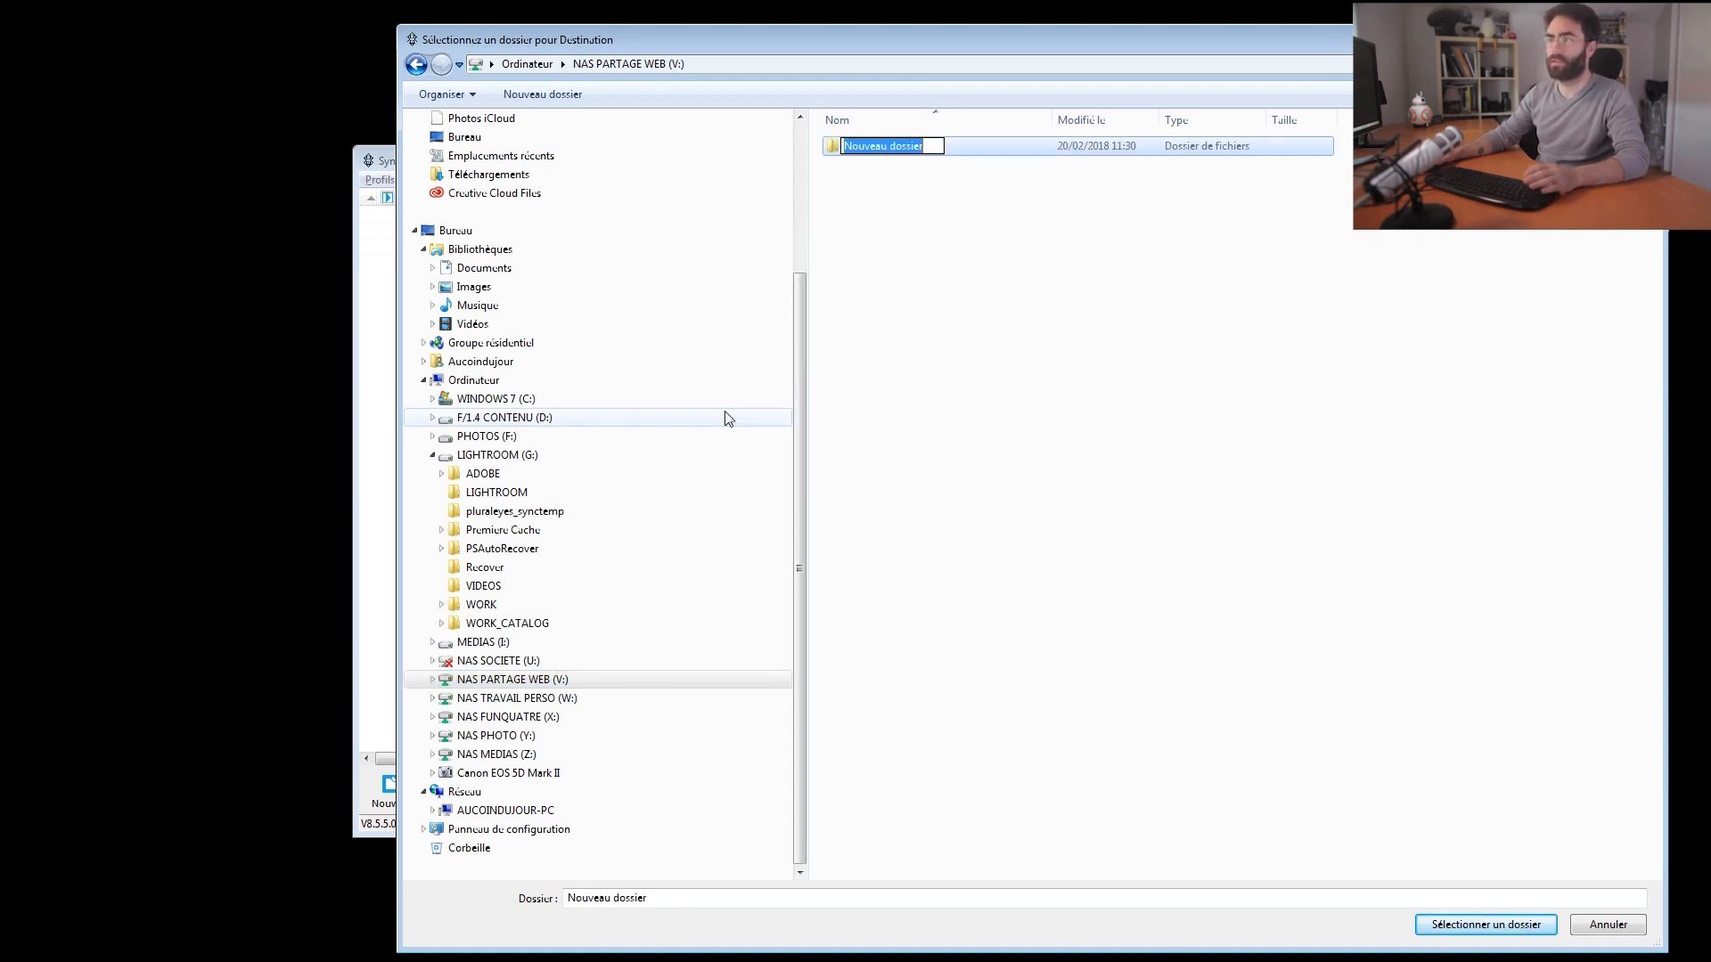
type("LIGHTROOM")
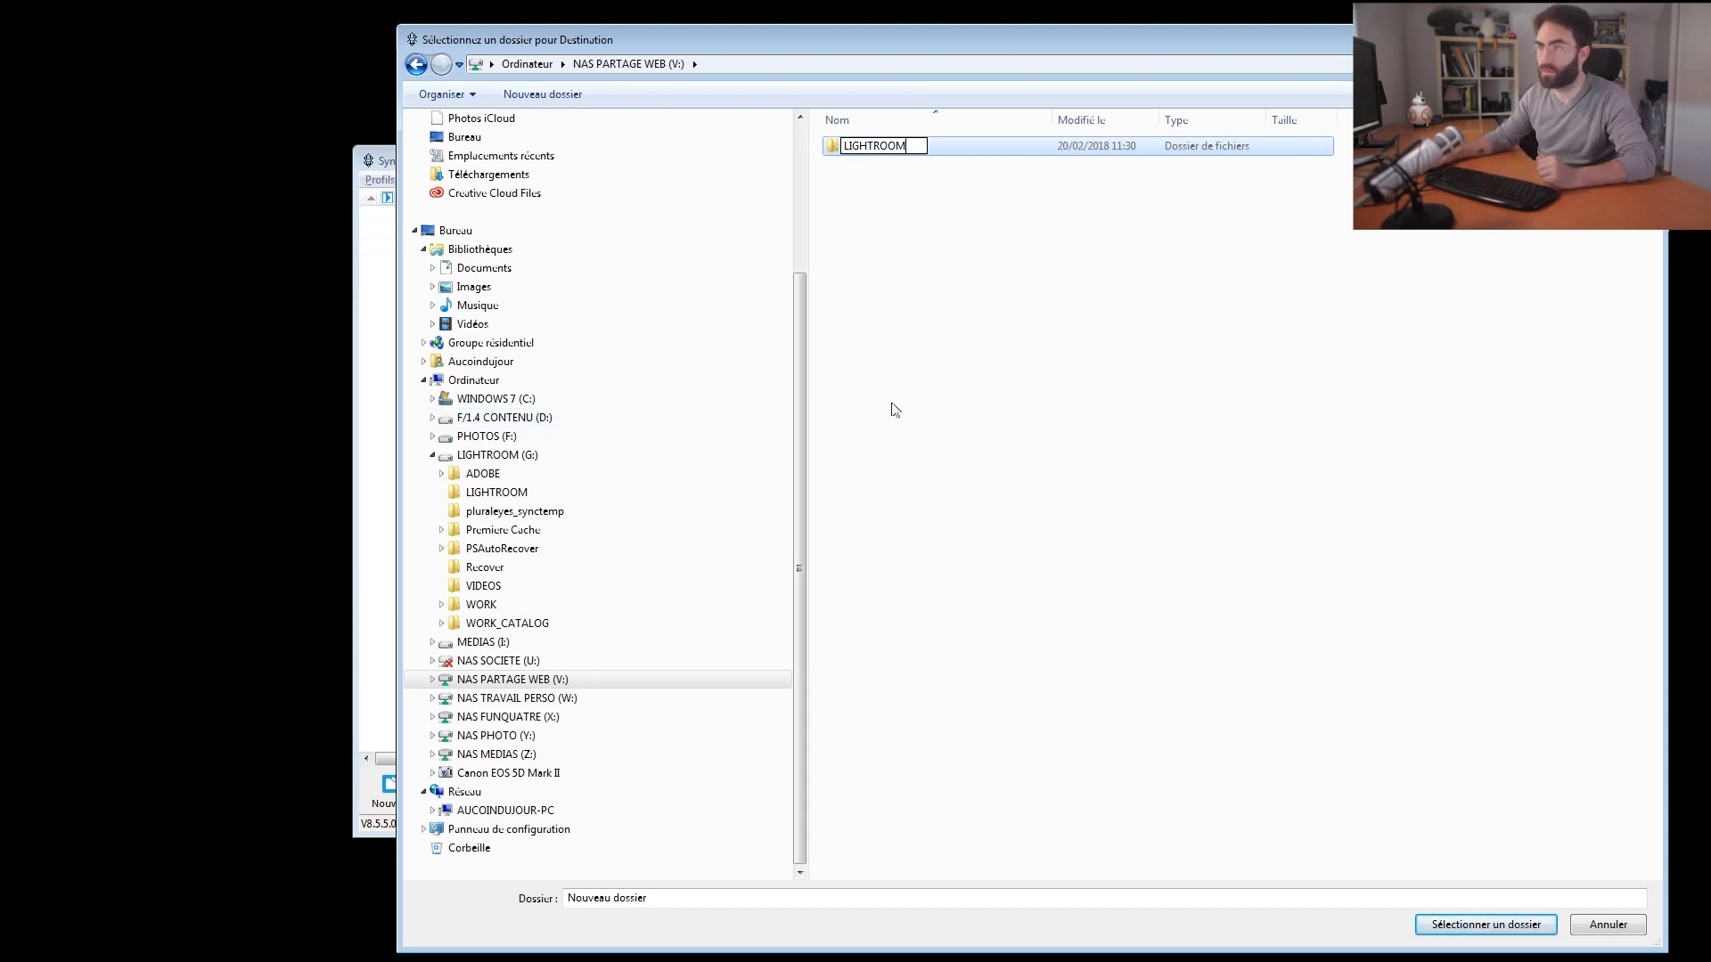
left_click(939, 406)
left_click(1532, 927)
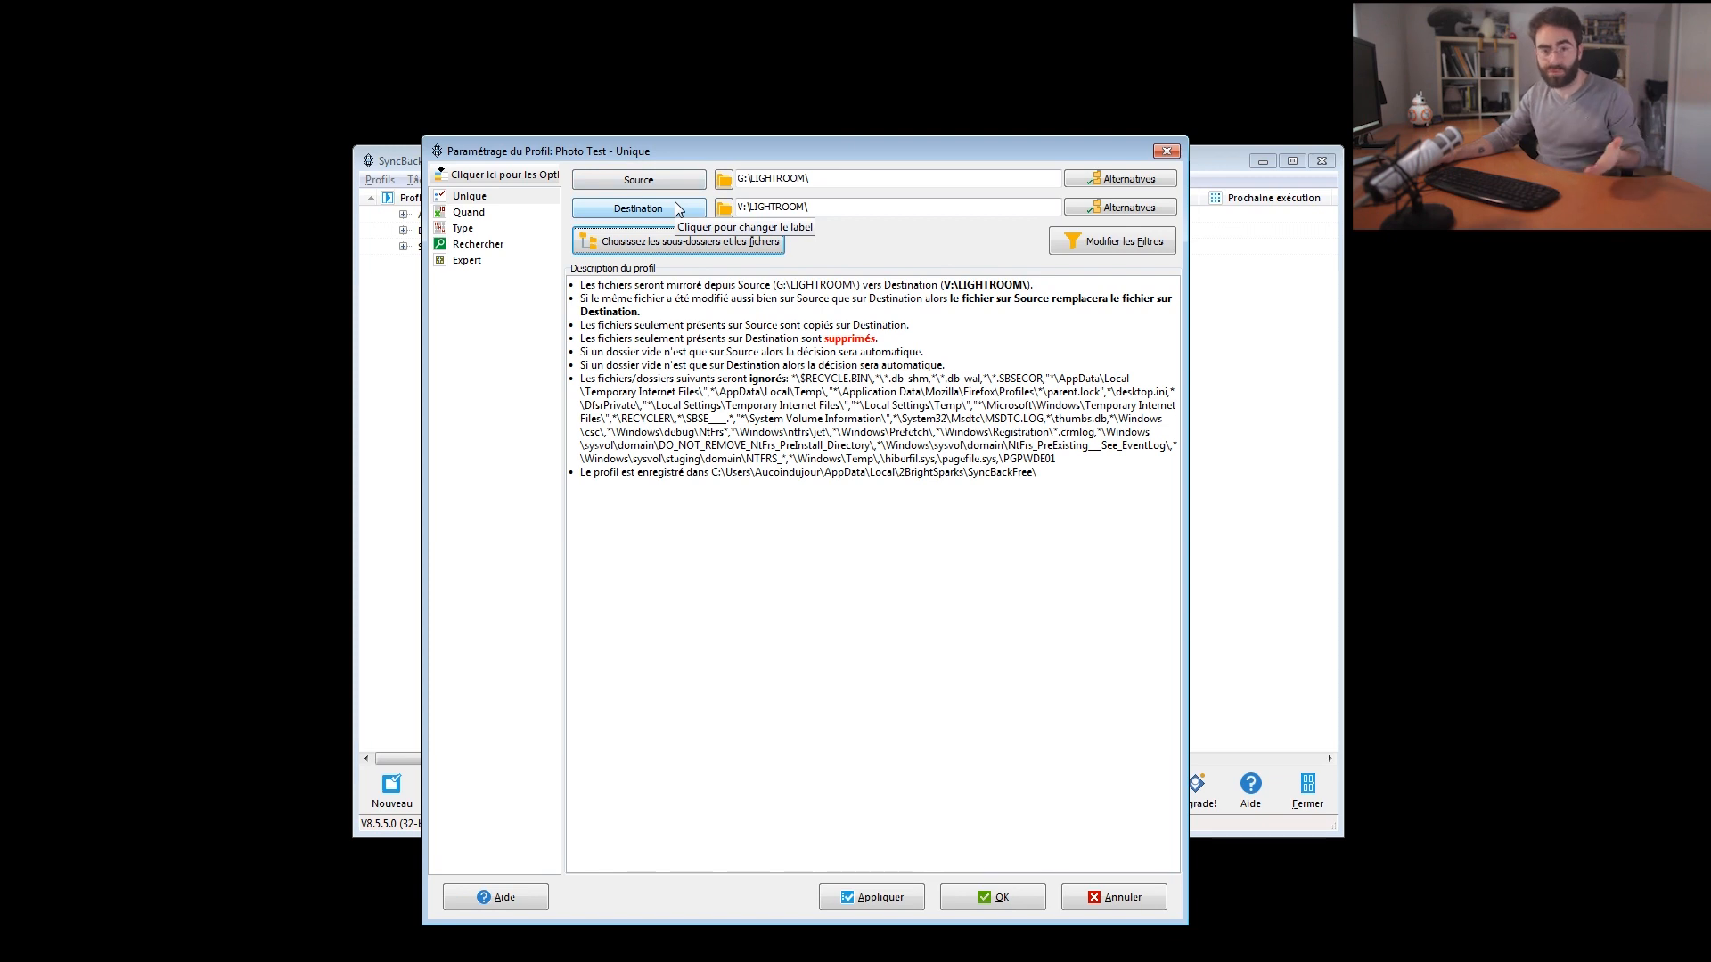
In the subfolder and file selection, keep the TEST folder, its file 3V7A7167.CR2 and new files included, and confirm the selection
left_click(665, 247)
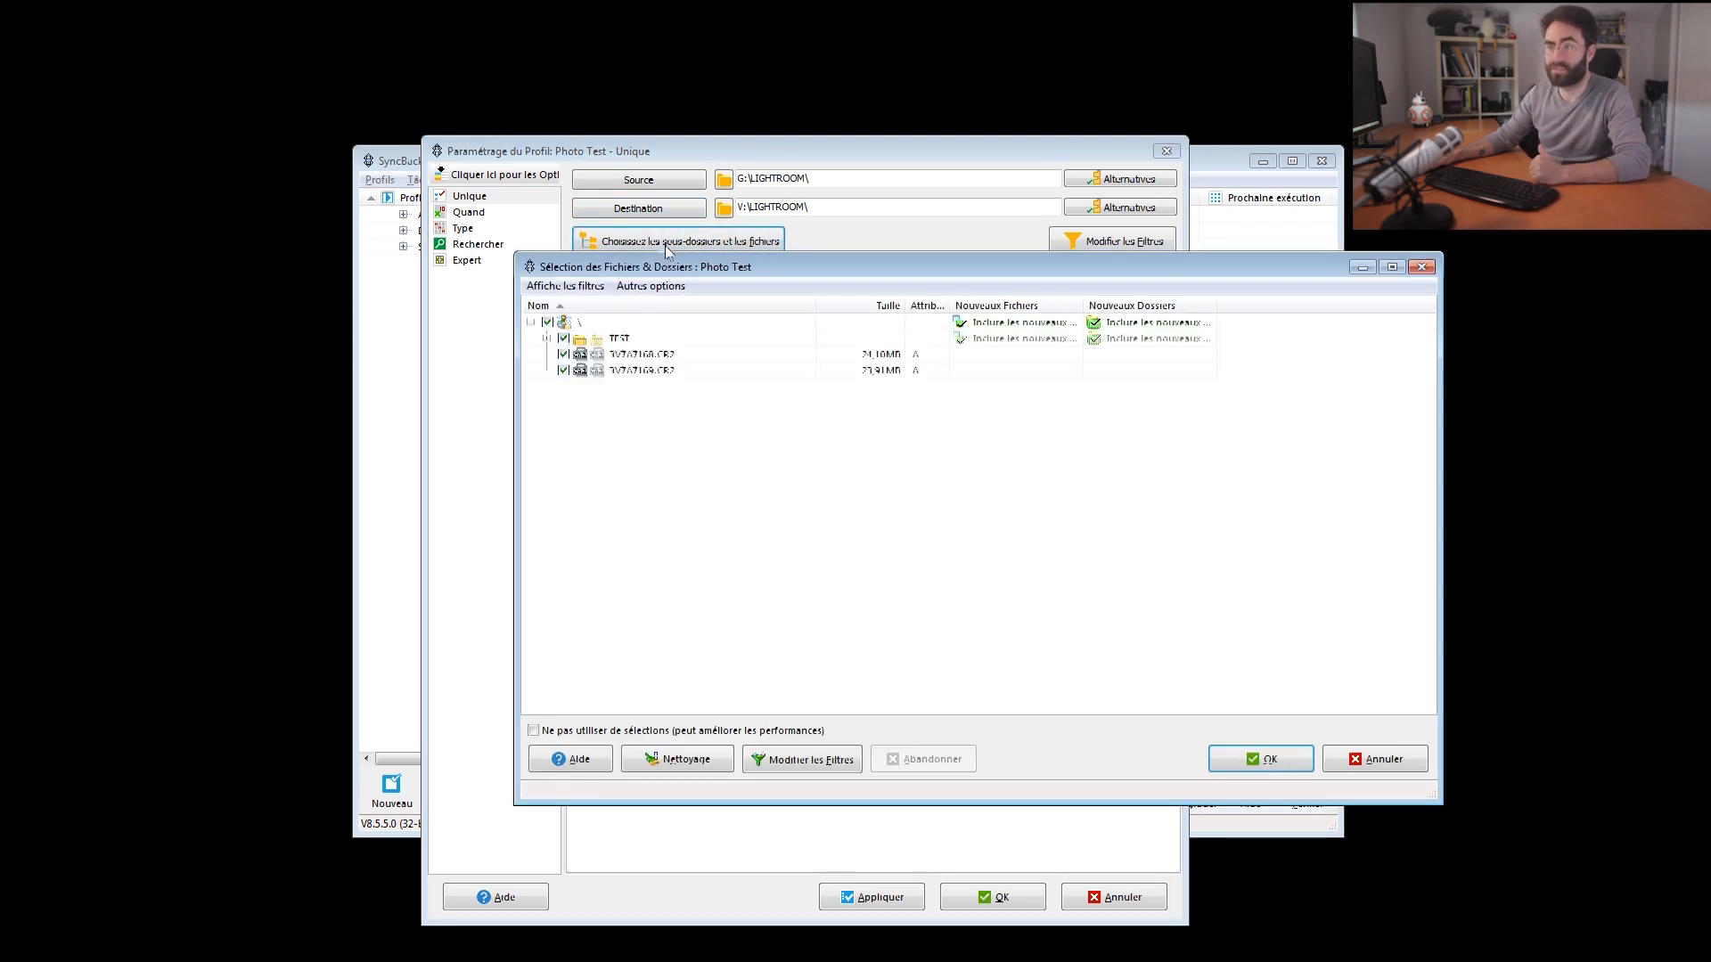
left_click(563, 339)
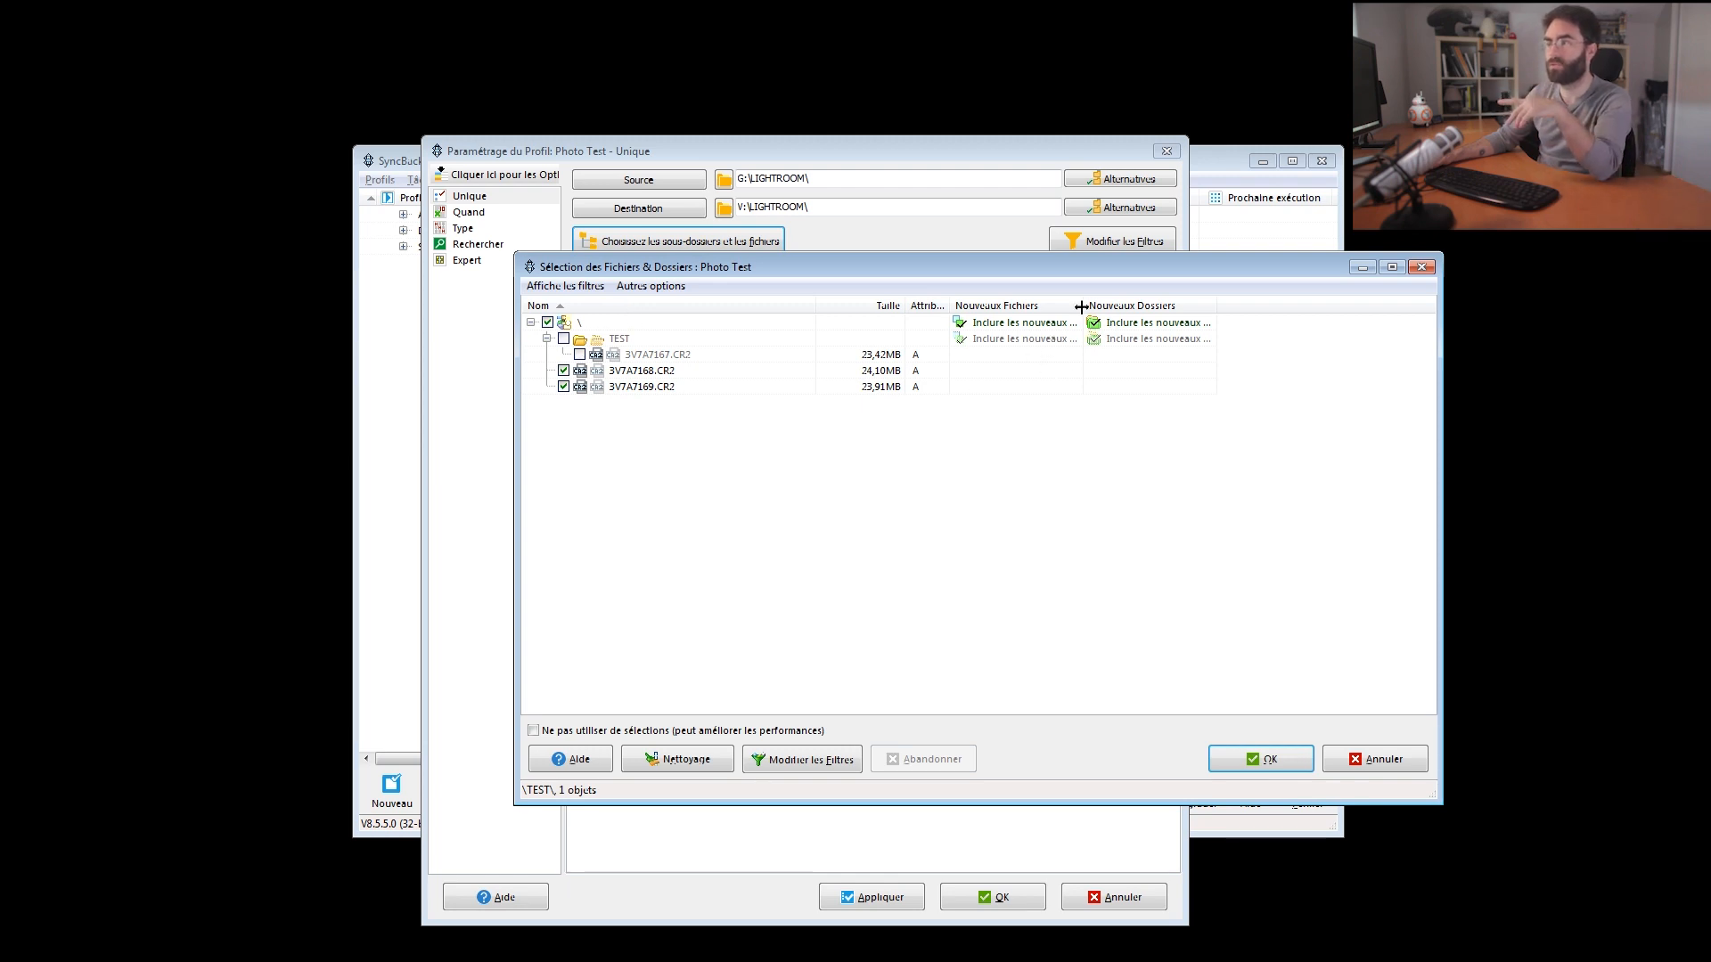
left_click_drag(1082, 306, 1126, 312)
left_click_drag(1258, 311, 1324, 311)
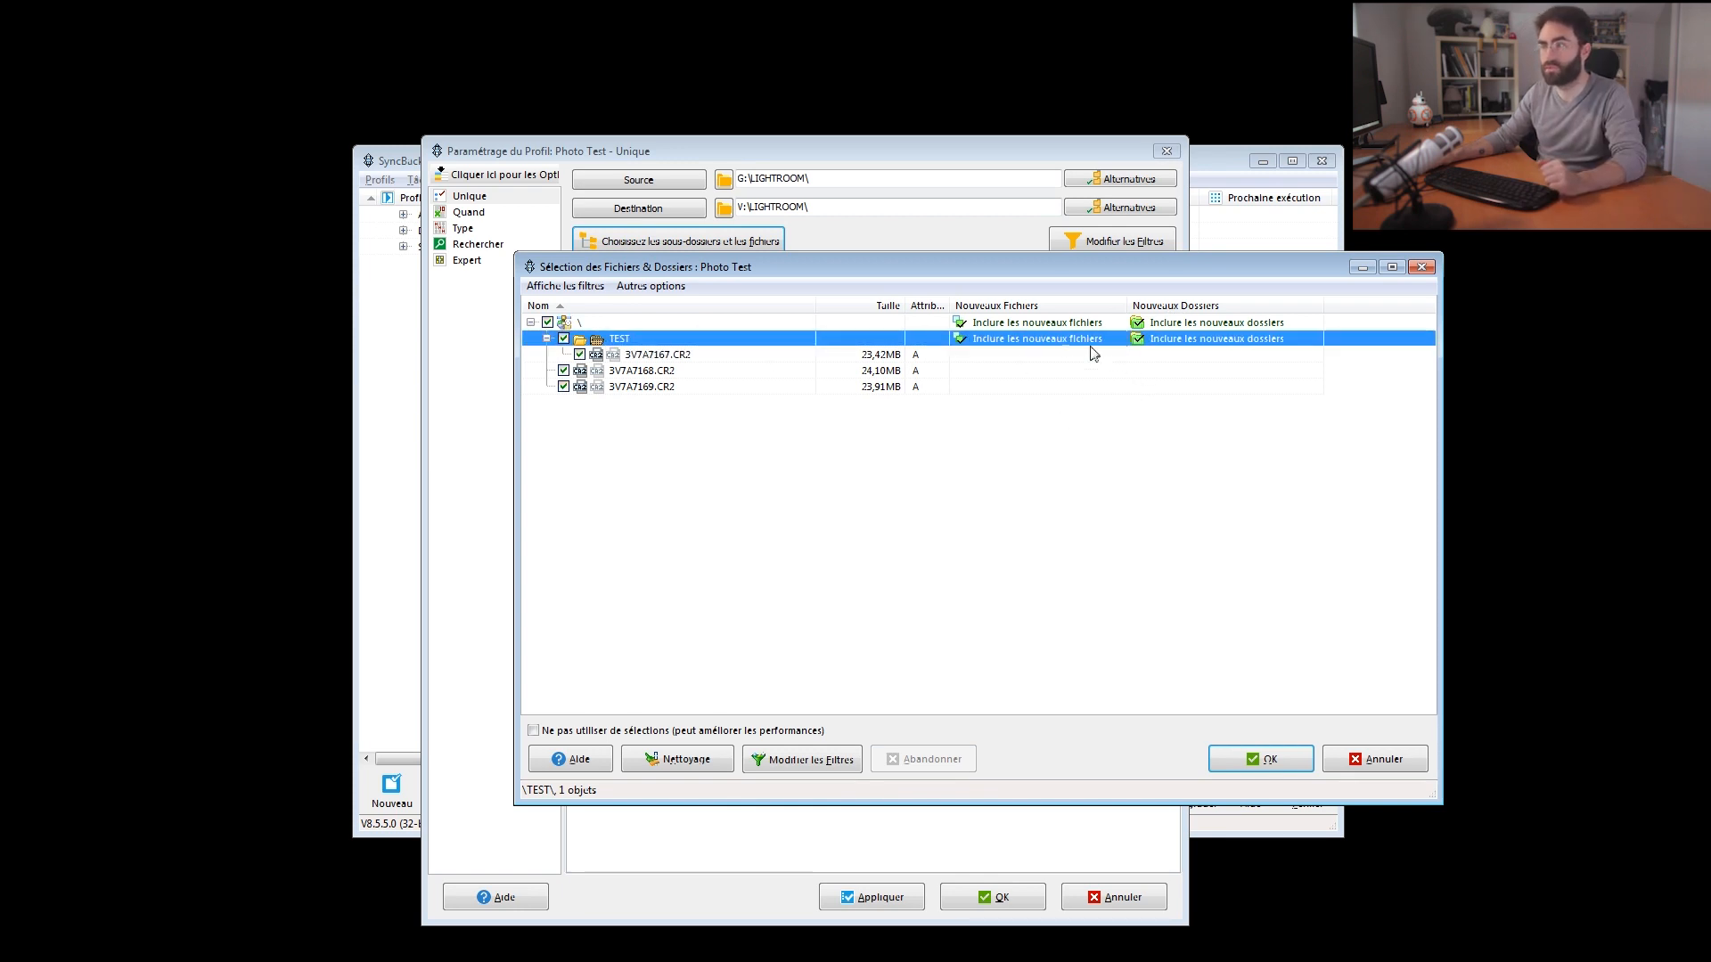
left_click(1059, 340)
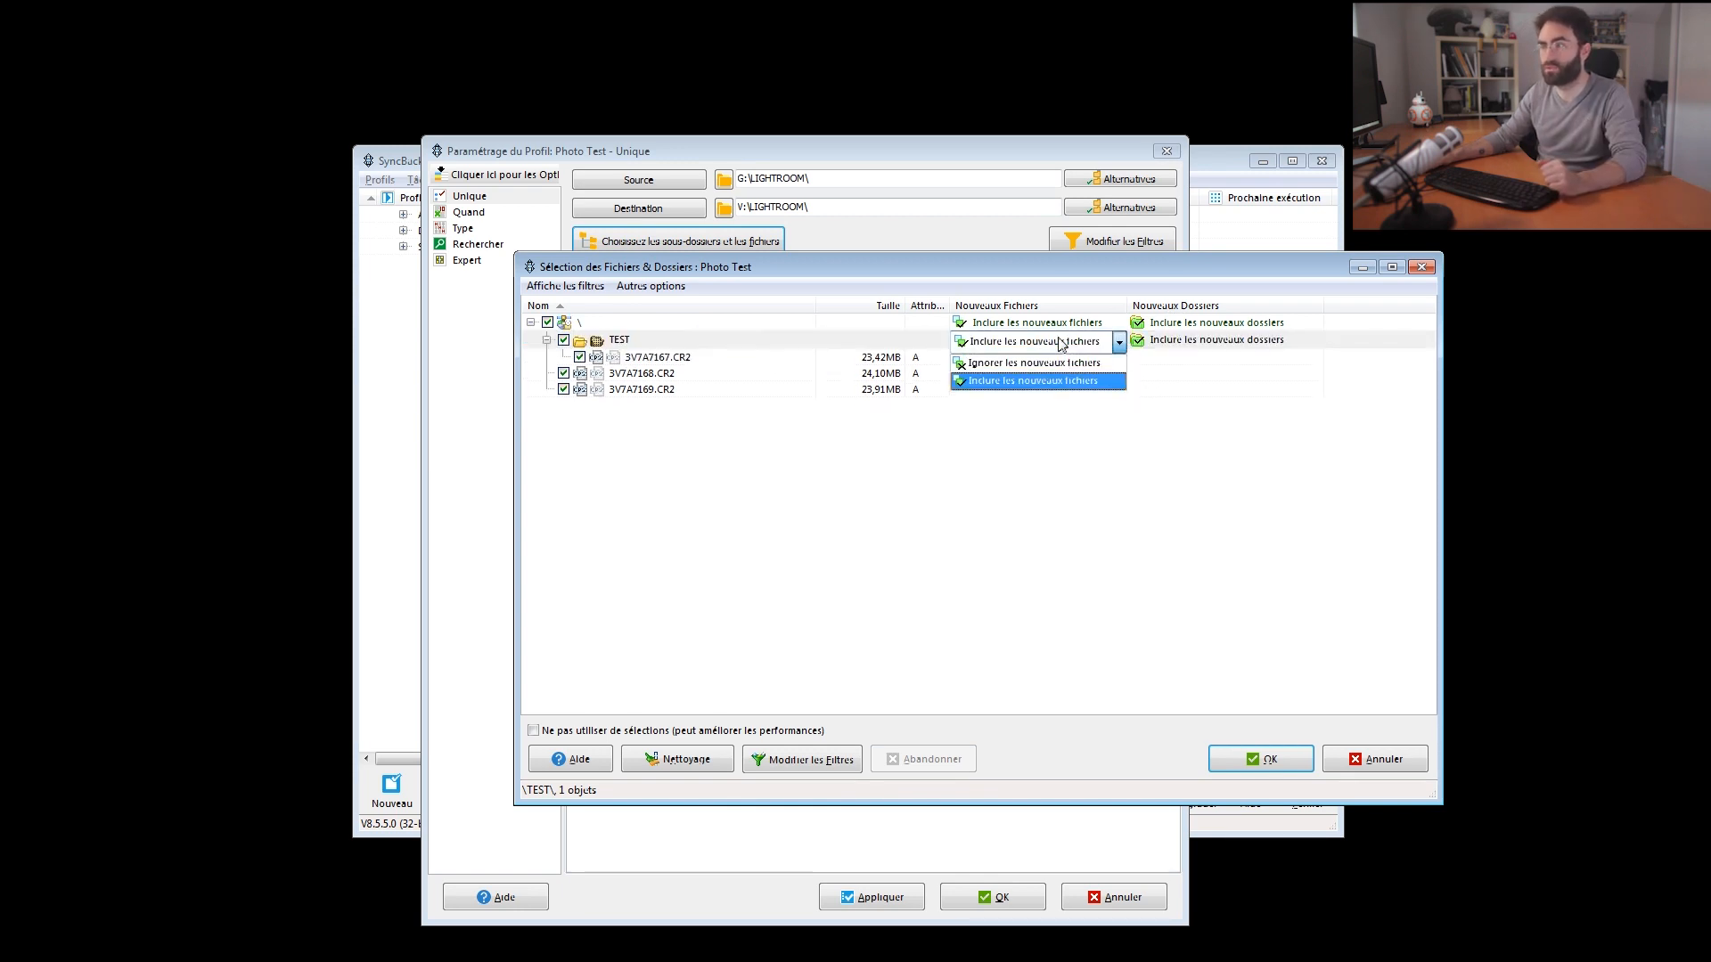
left_click(1079, 380)
left_click(563, 340)
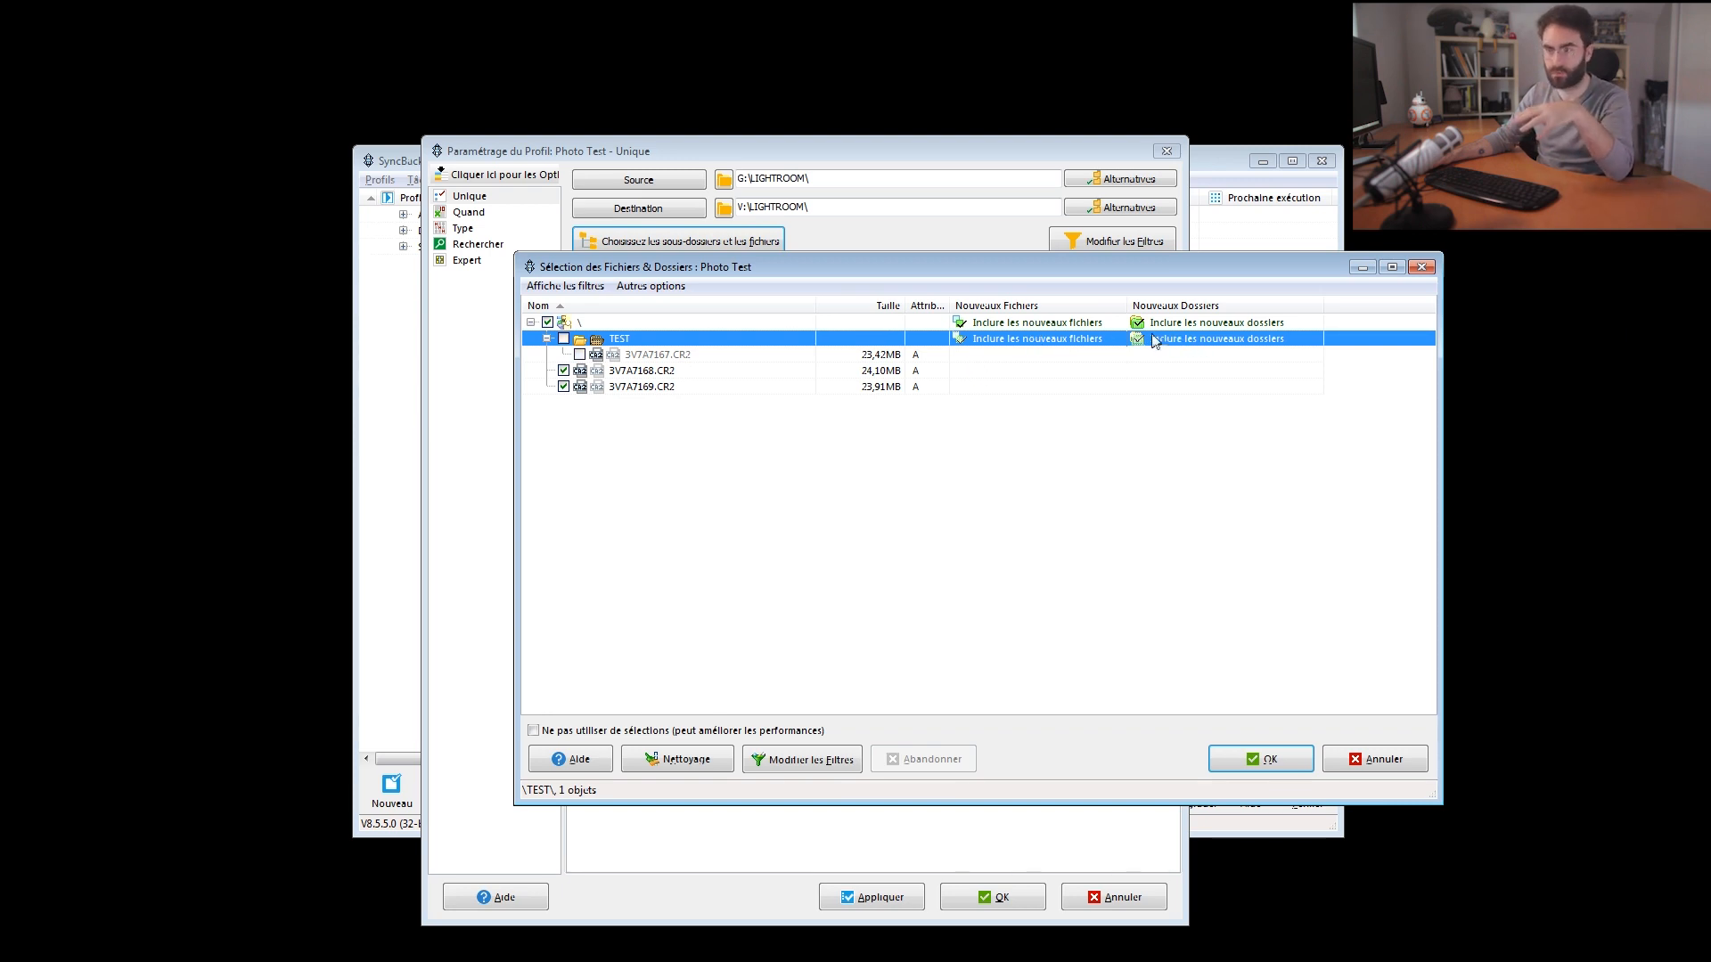
left_click(579, 355)
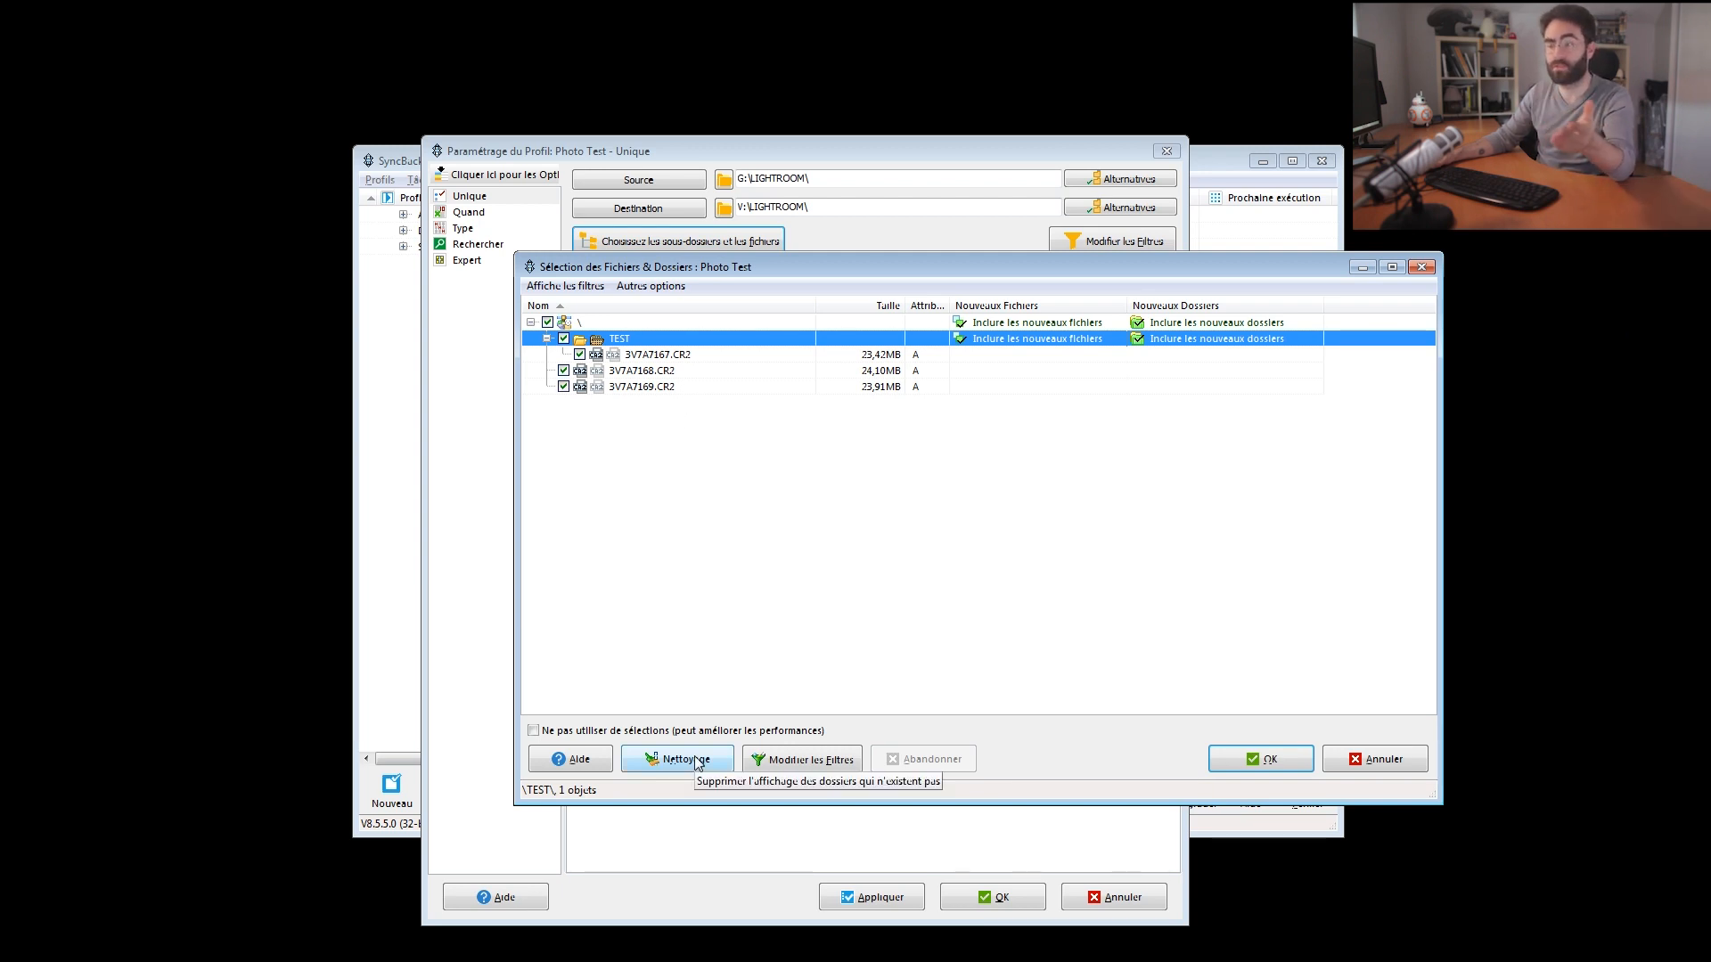
left_click(1248, 765)
Create a daily scheduled task for the profile that starts on 20/02/2018 at 14:00:00
left_click(469, 212)
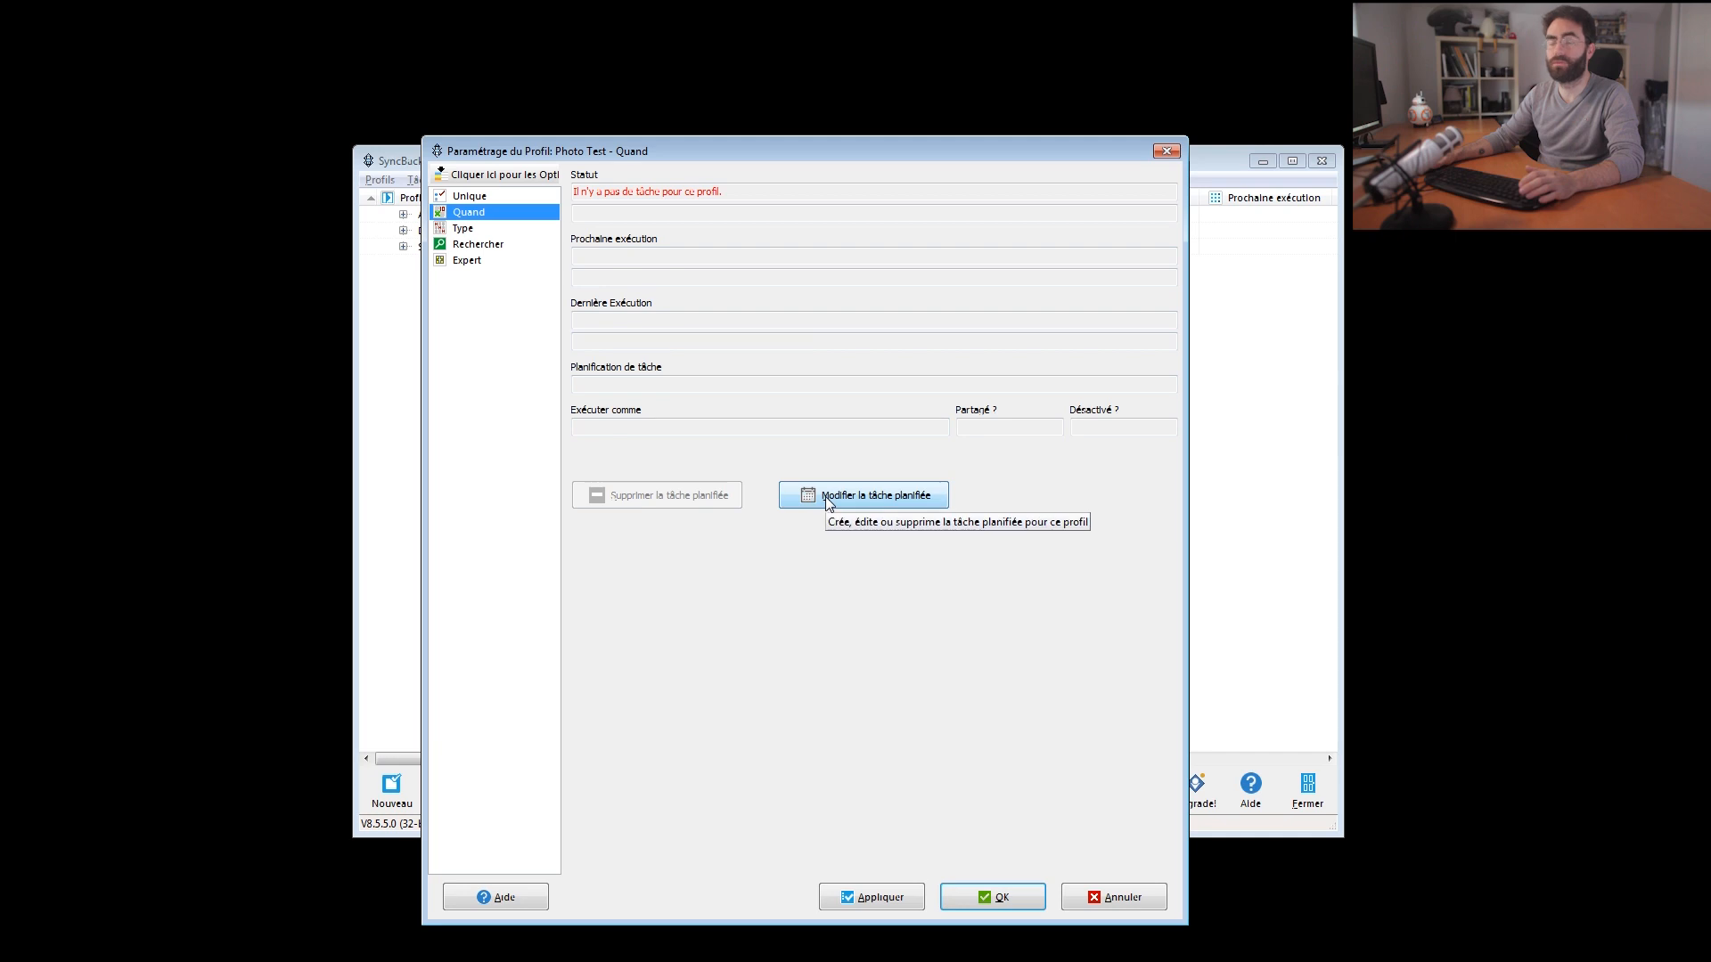
left_click(854, 497)
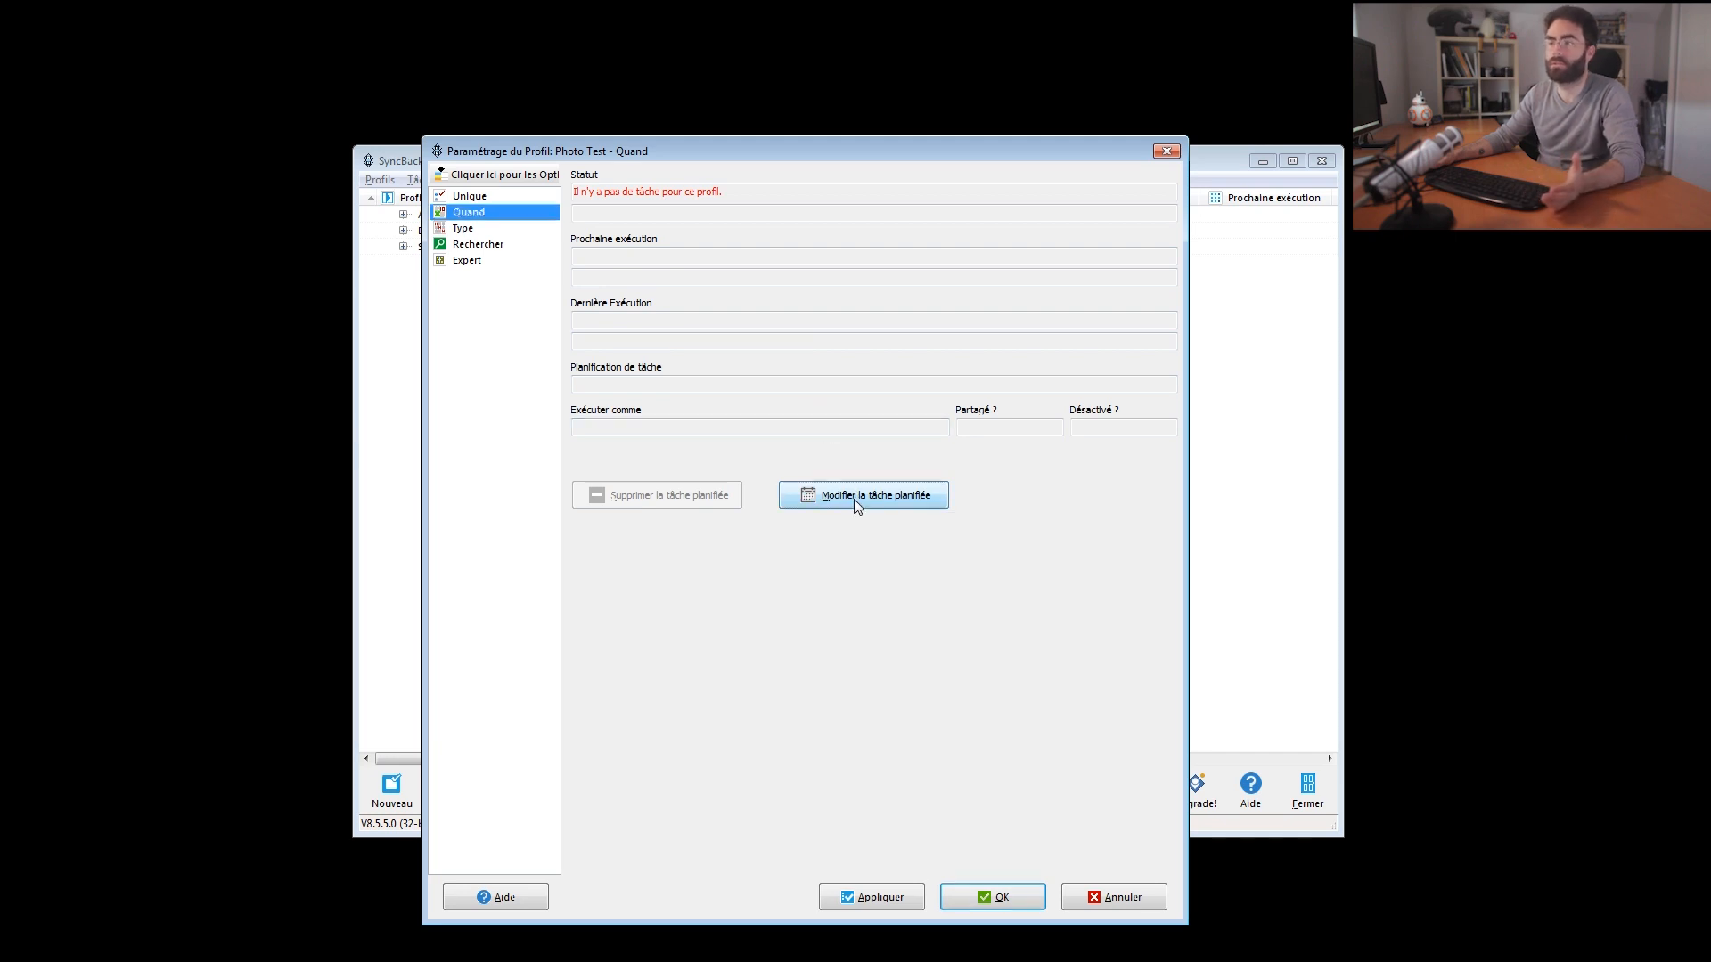
left_click_drag(1176, 510, 660, 291)
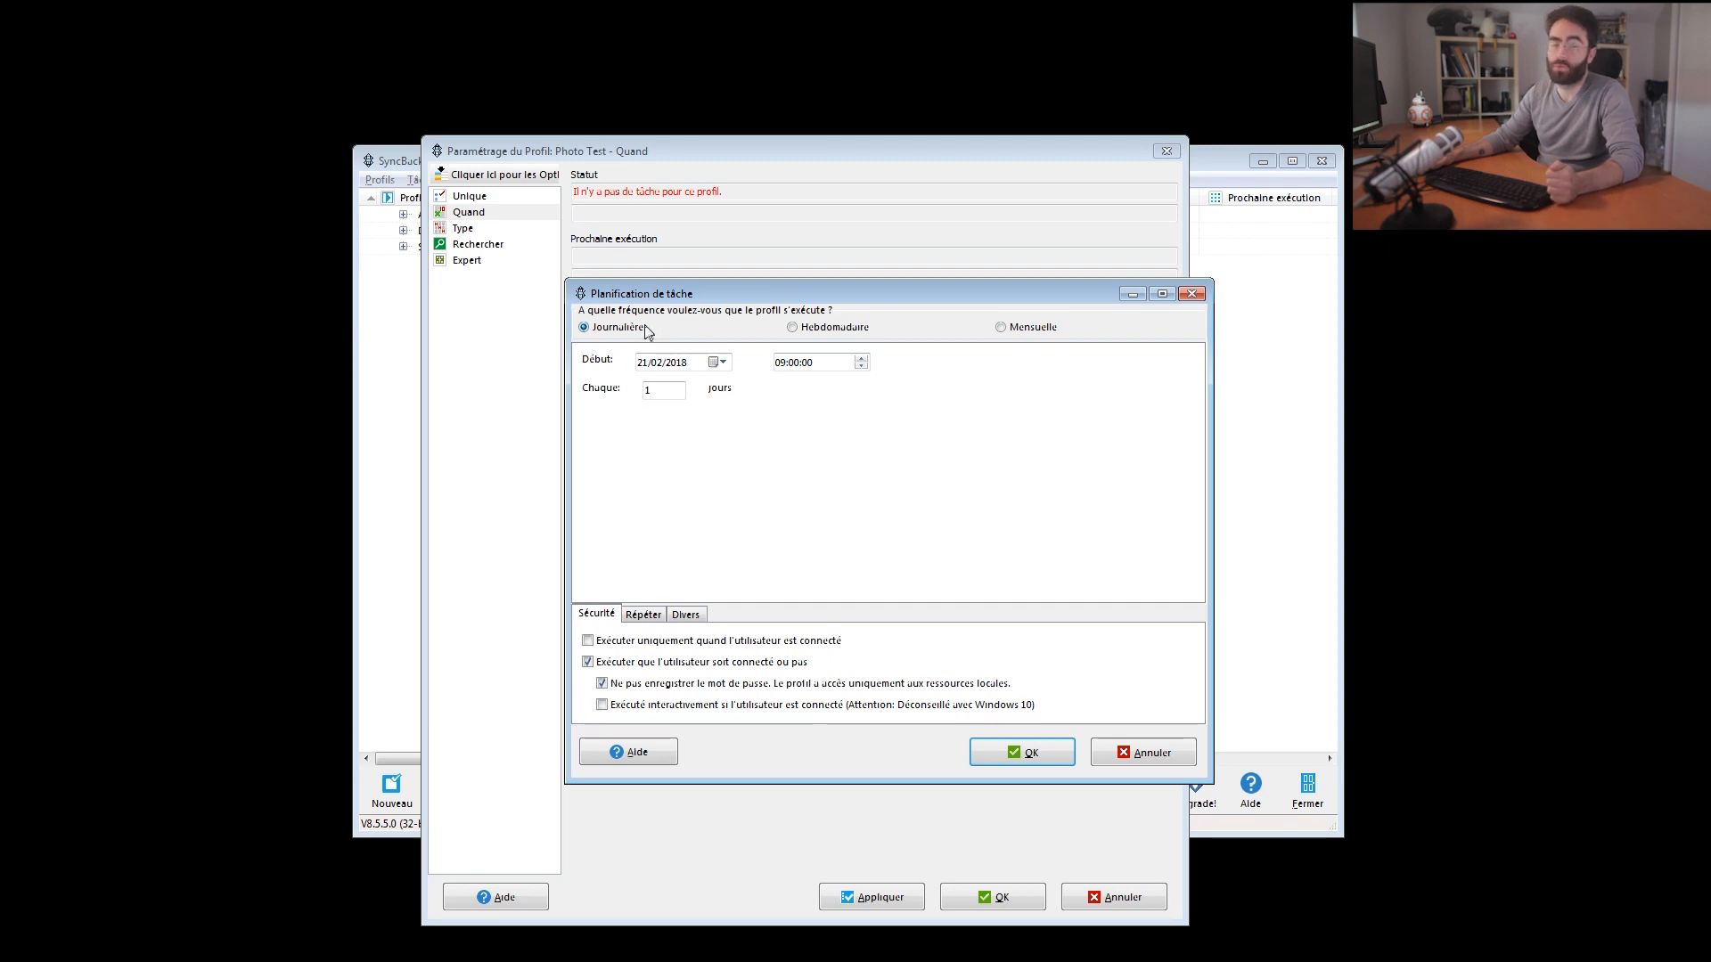
left_click(675, 362)
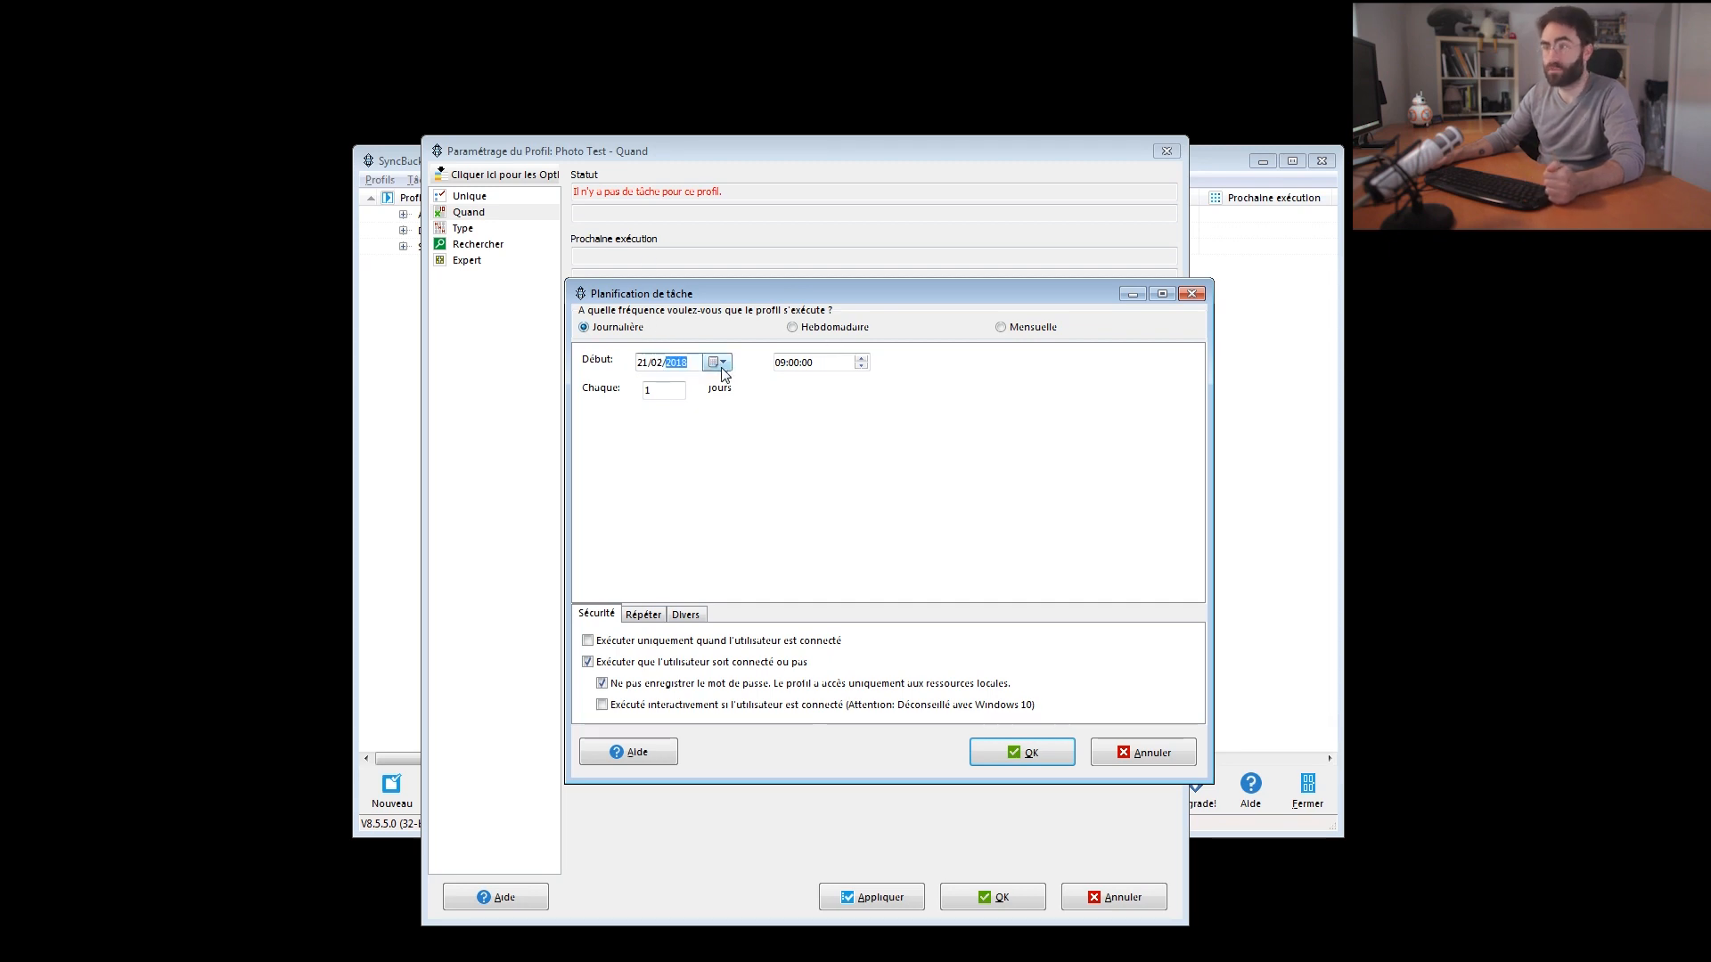
left_click(657, 363)
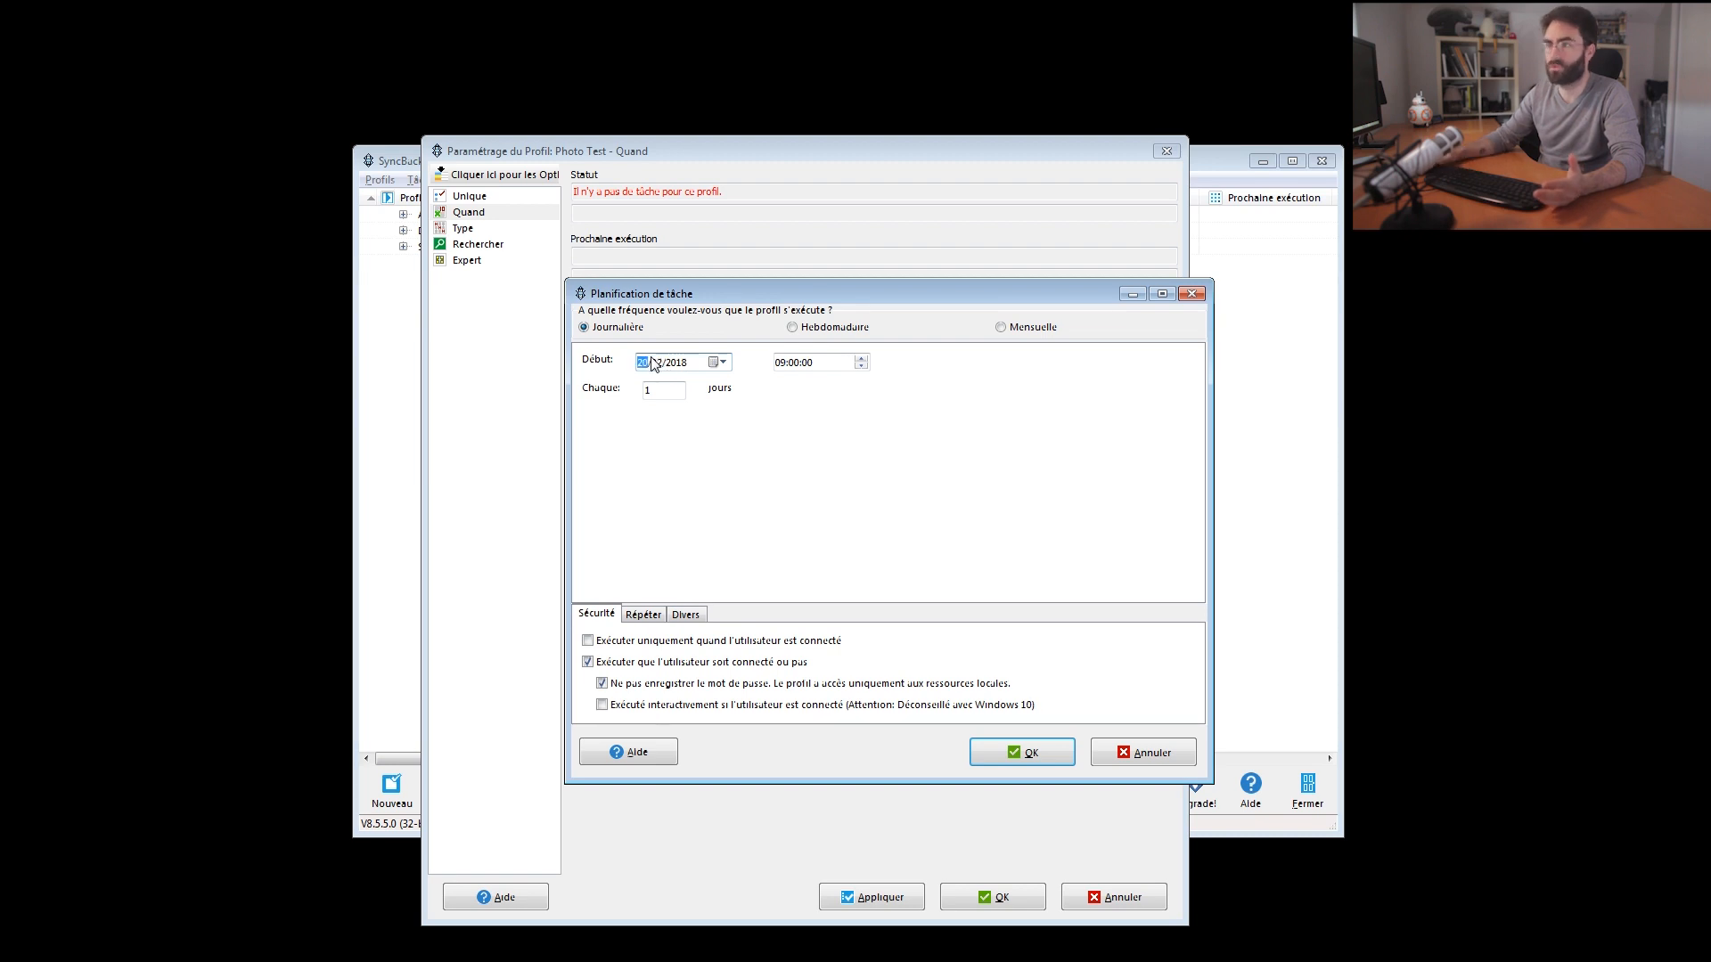
left_click(779, 363)
type("14")
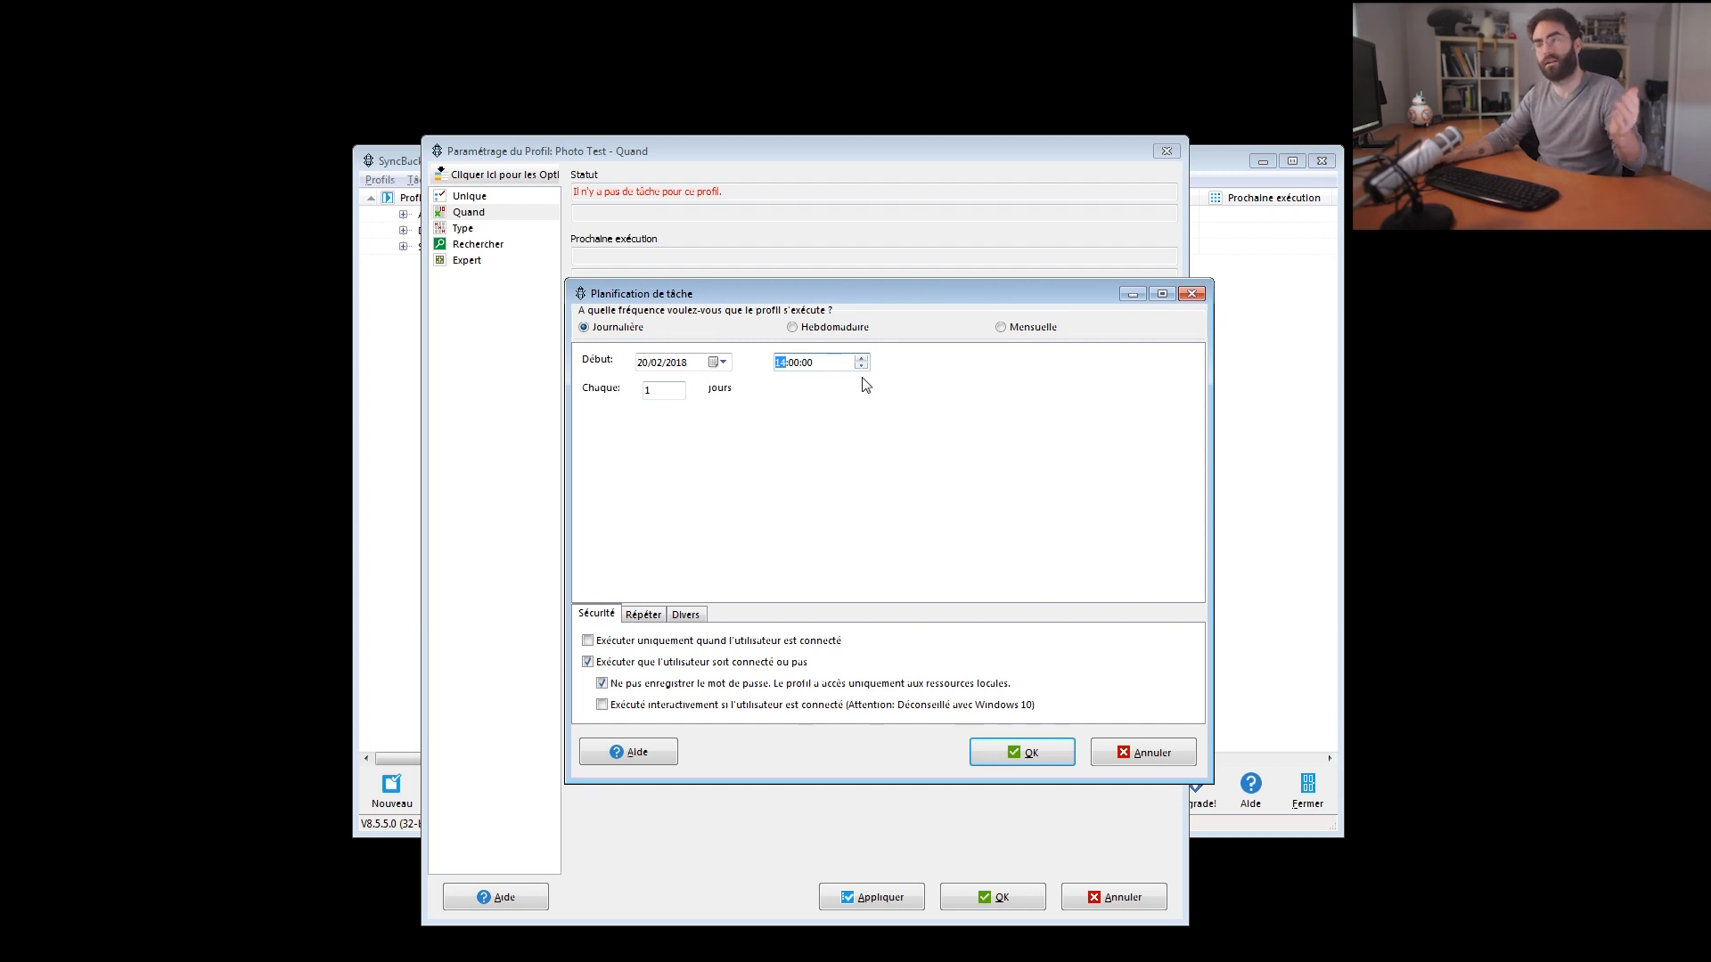
Examine the weekly and monthly scheduling options and return the frequency to Journalière
left_click(685, 614)
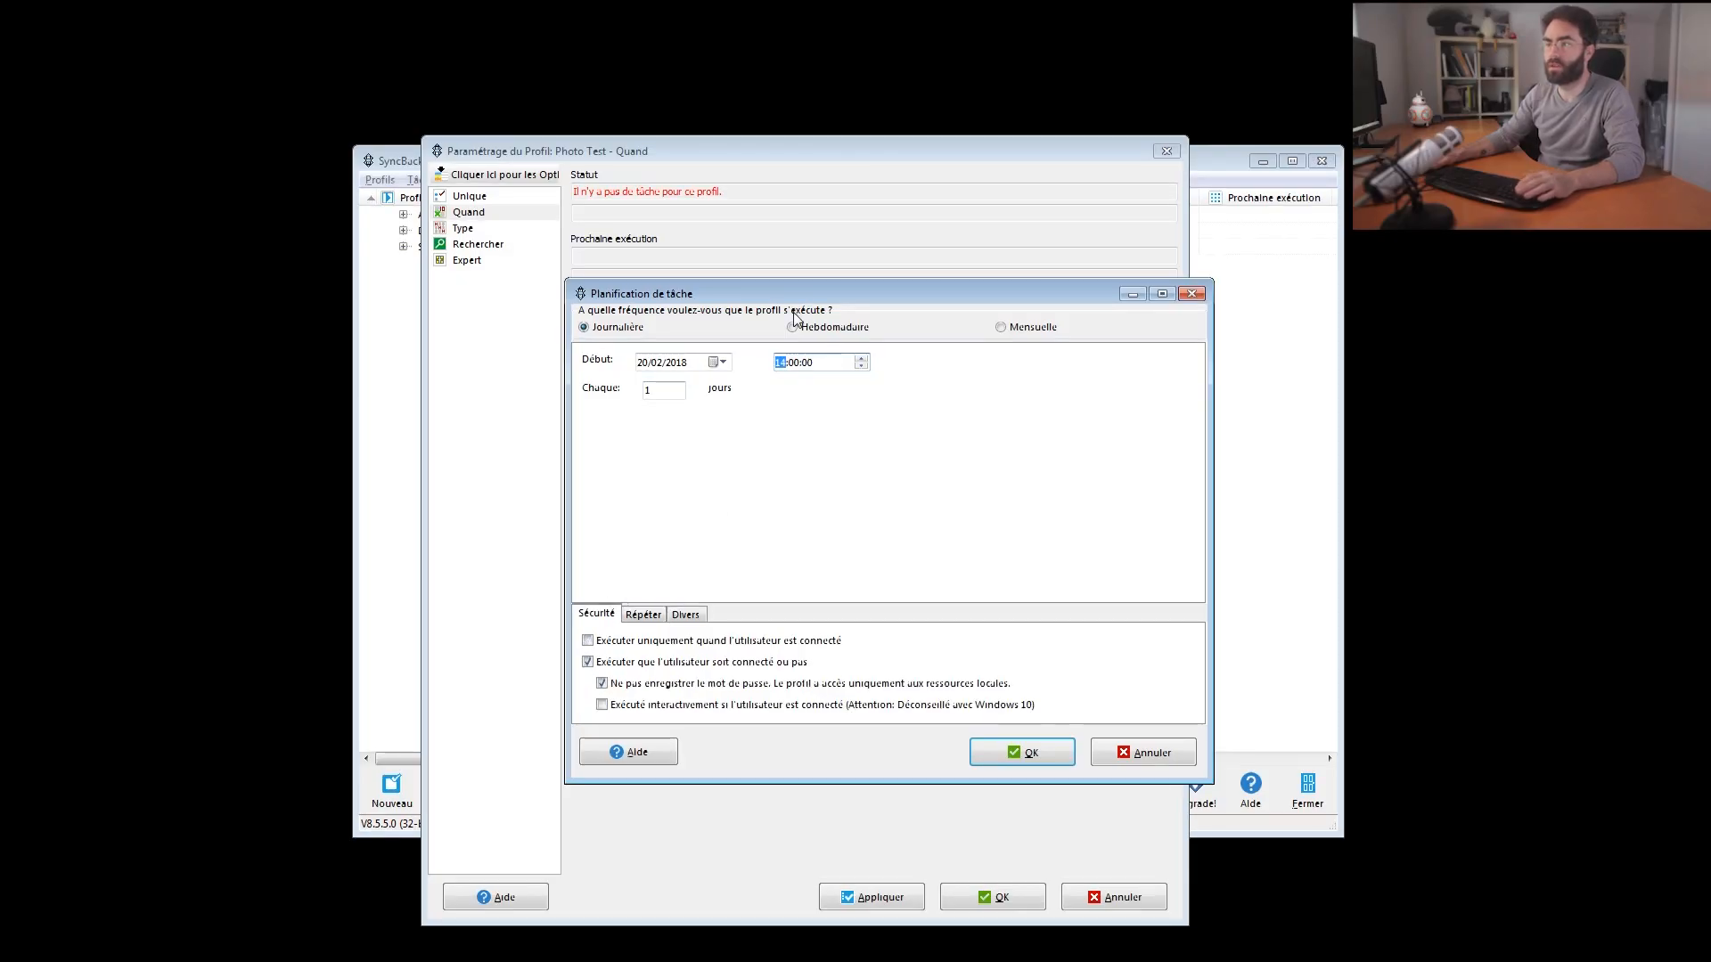
left_click(793, 328)
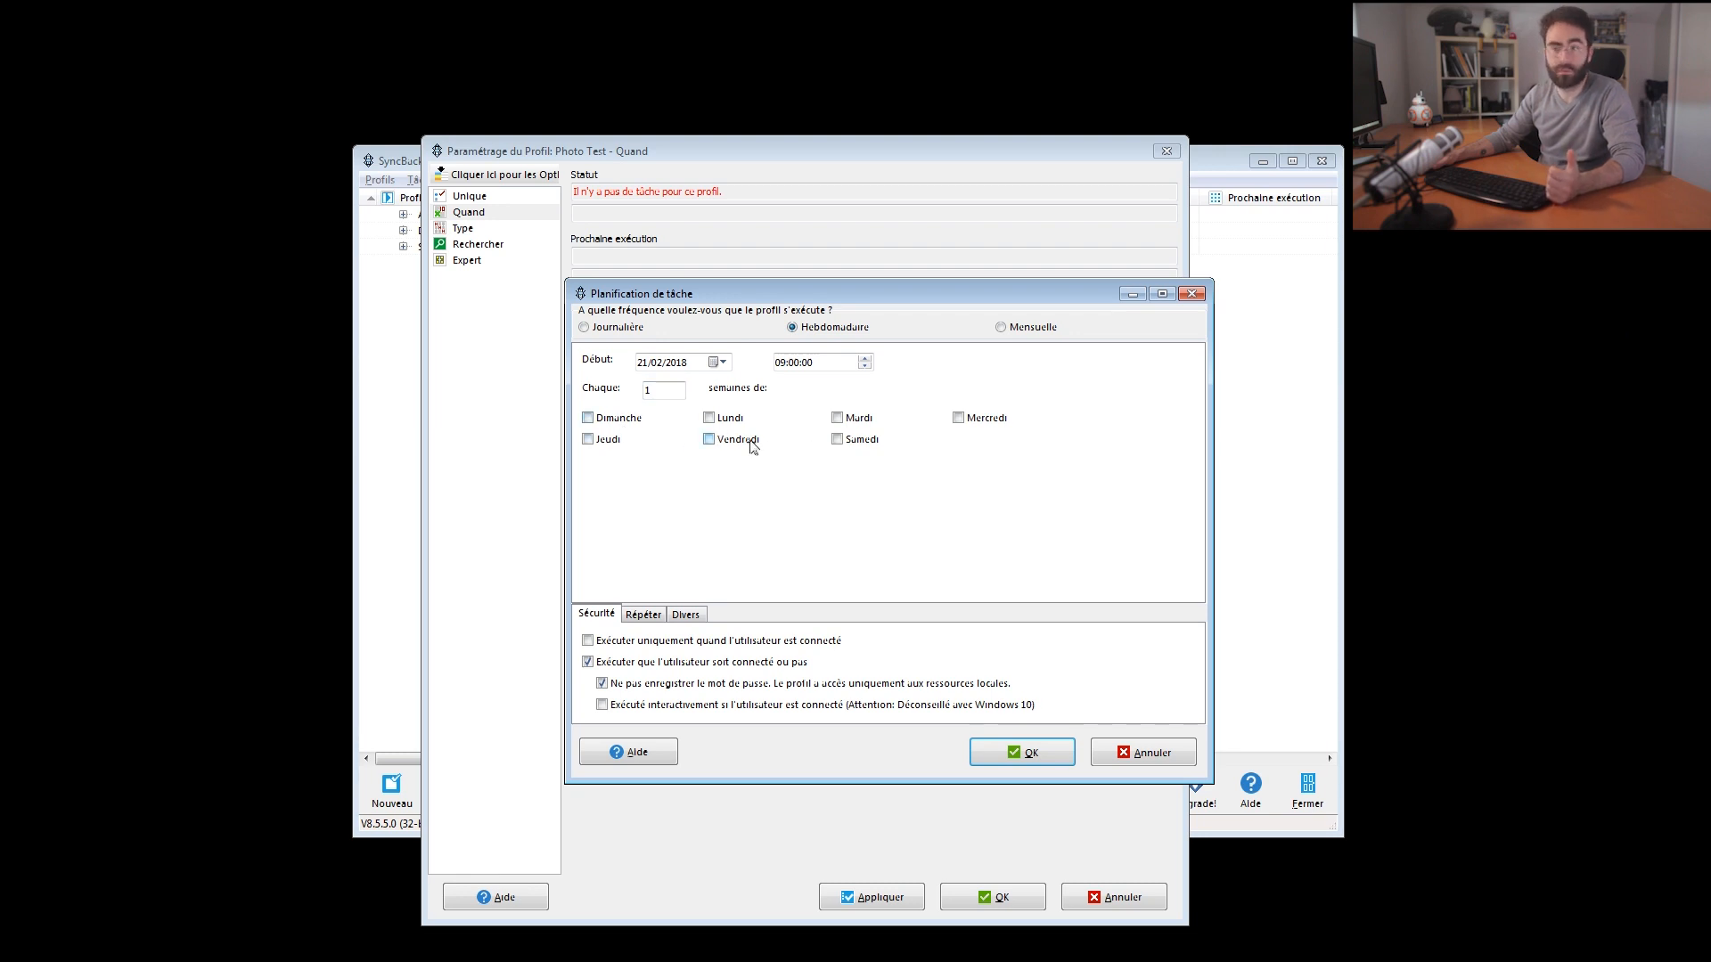
left_click(1001, 328)
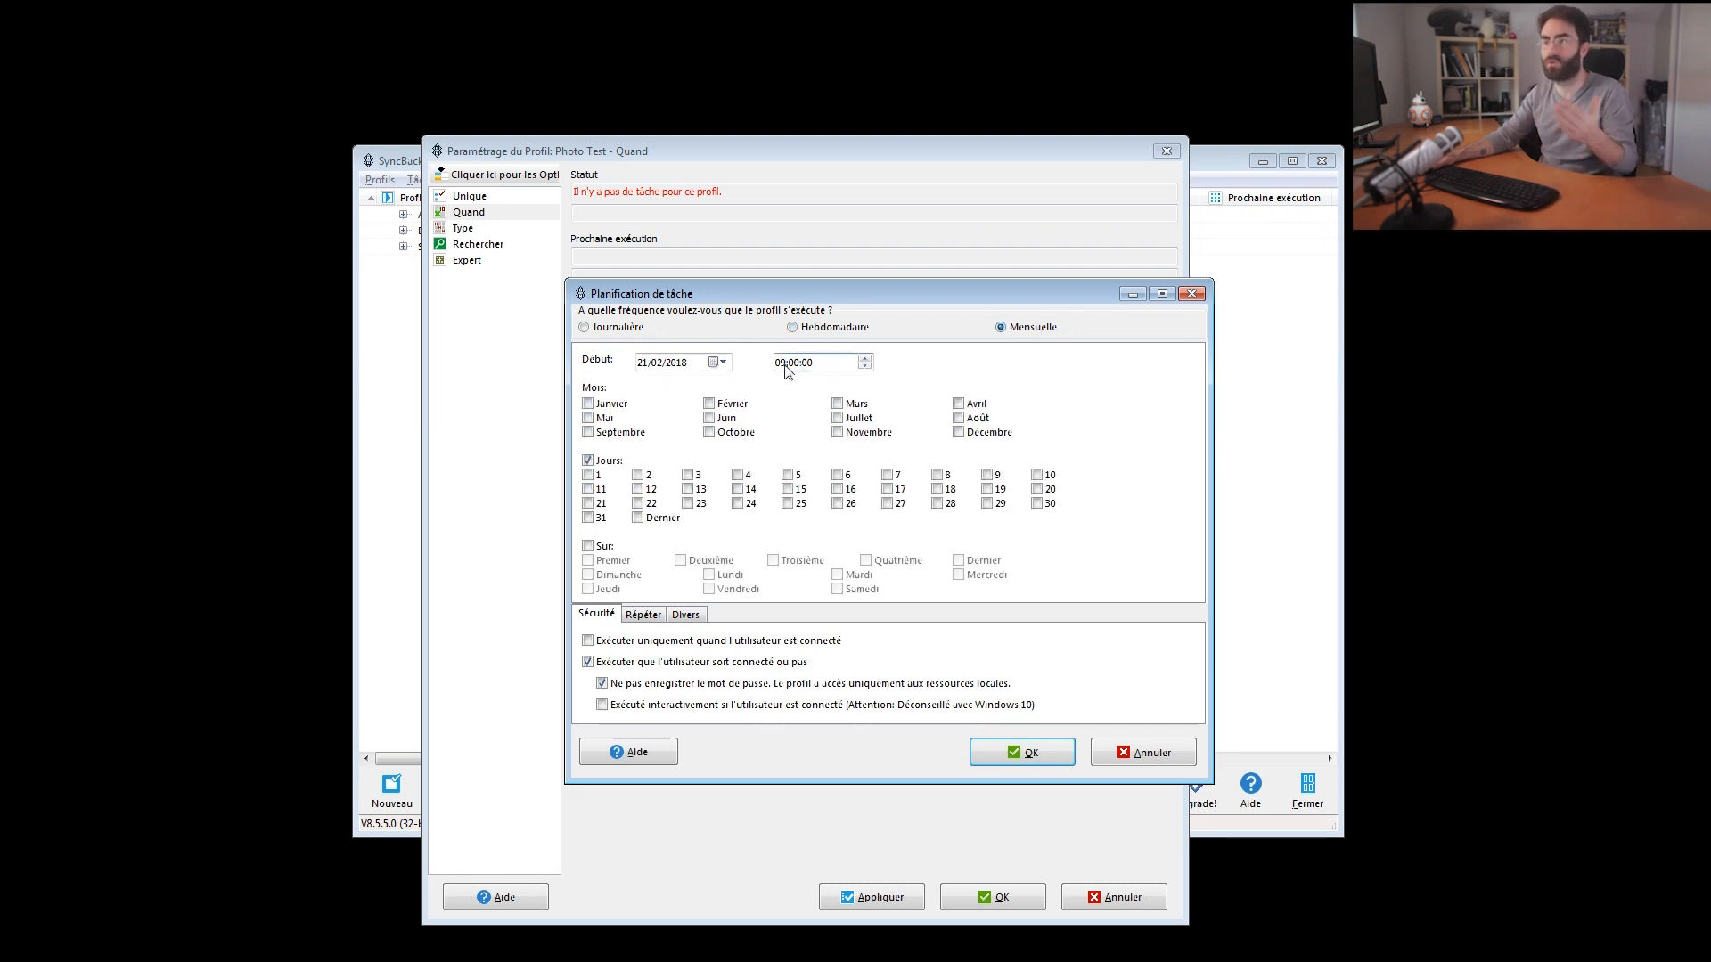
left_click(628, 330)
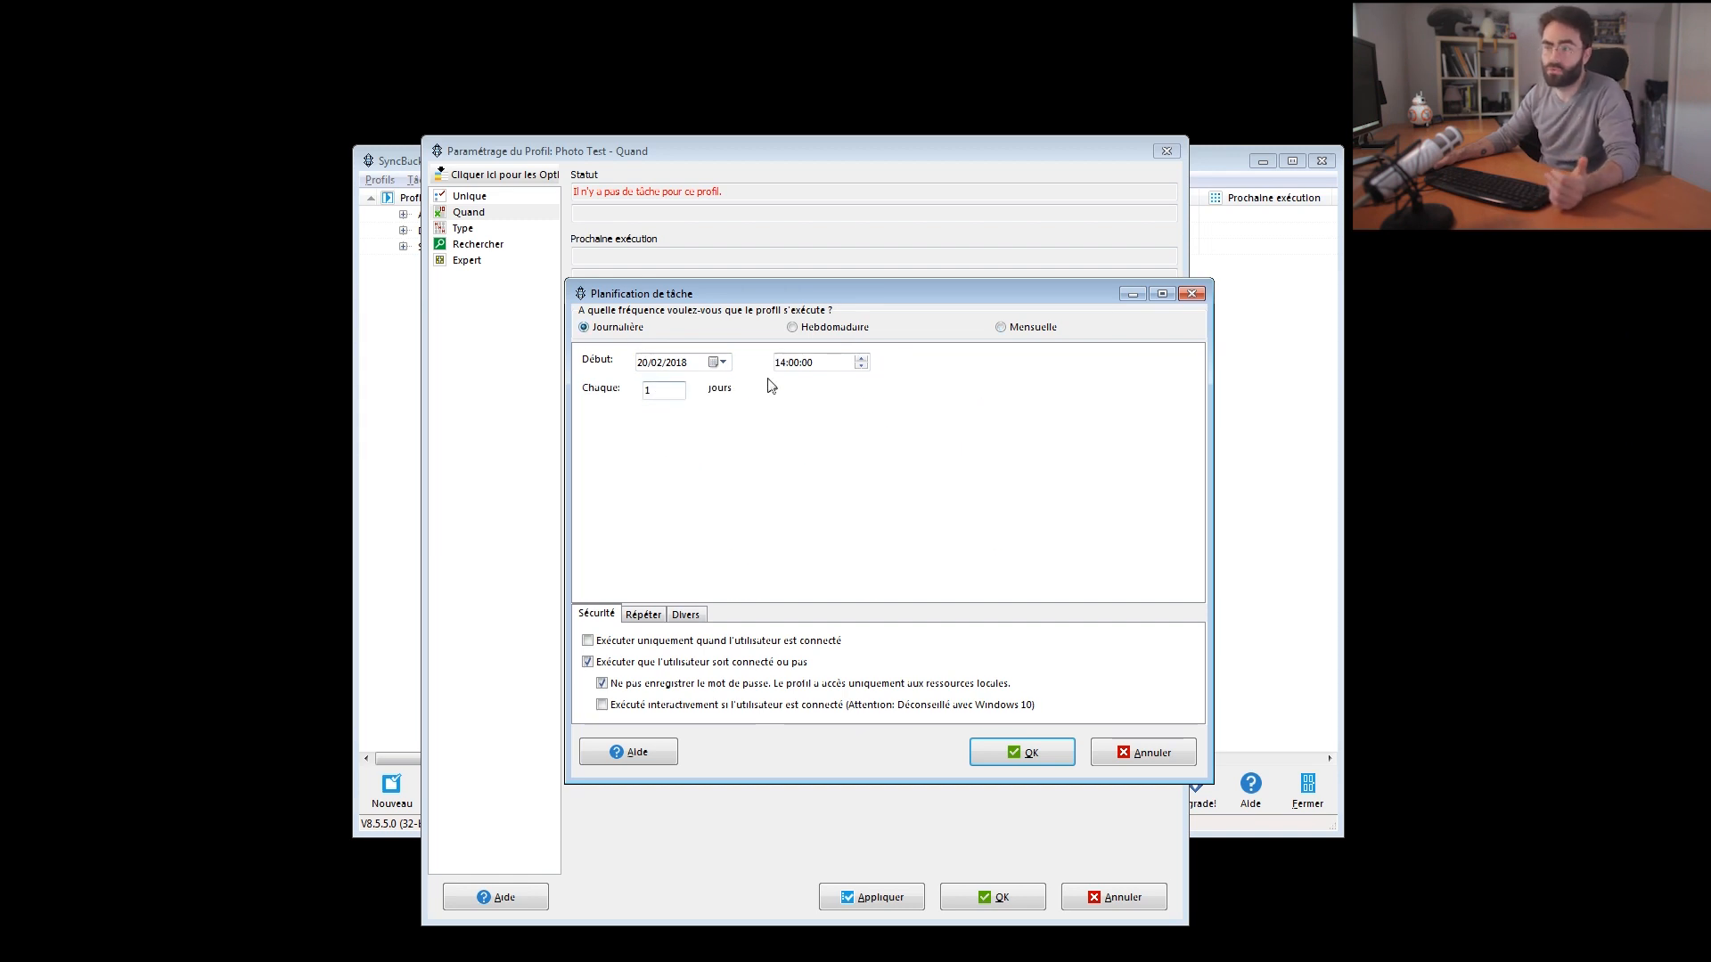
Make the scheduled task repeat every 1 hour indefinitely, and save the schedule and the profile
left_click(640, 616)
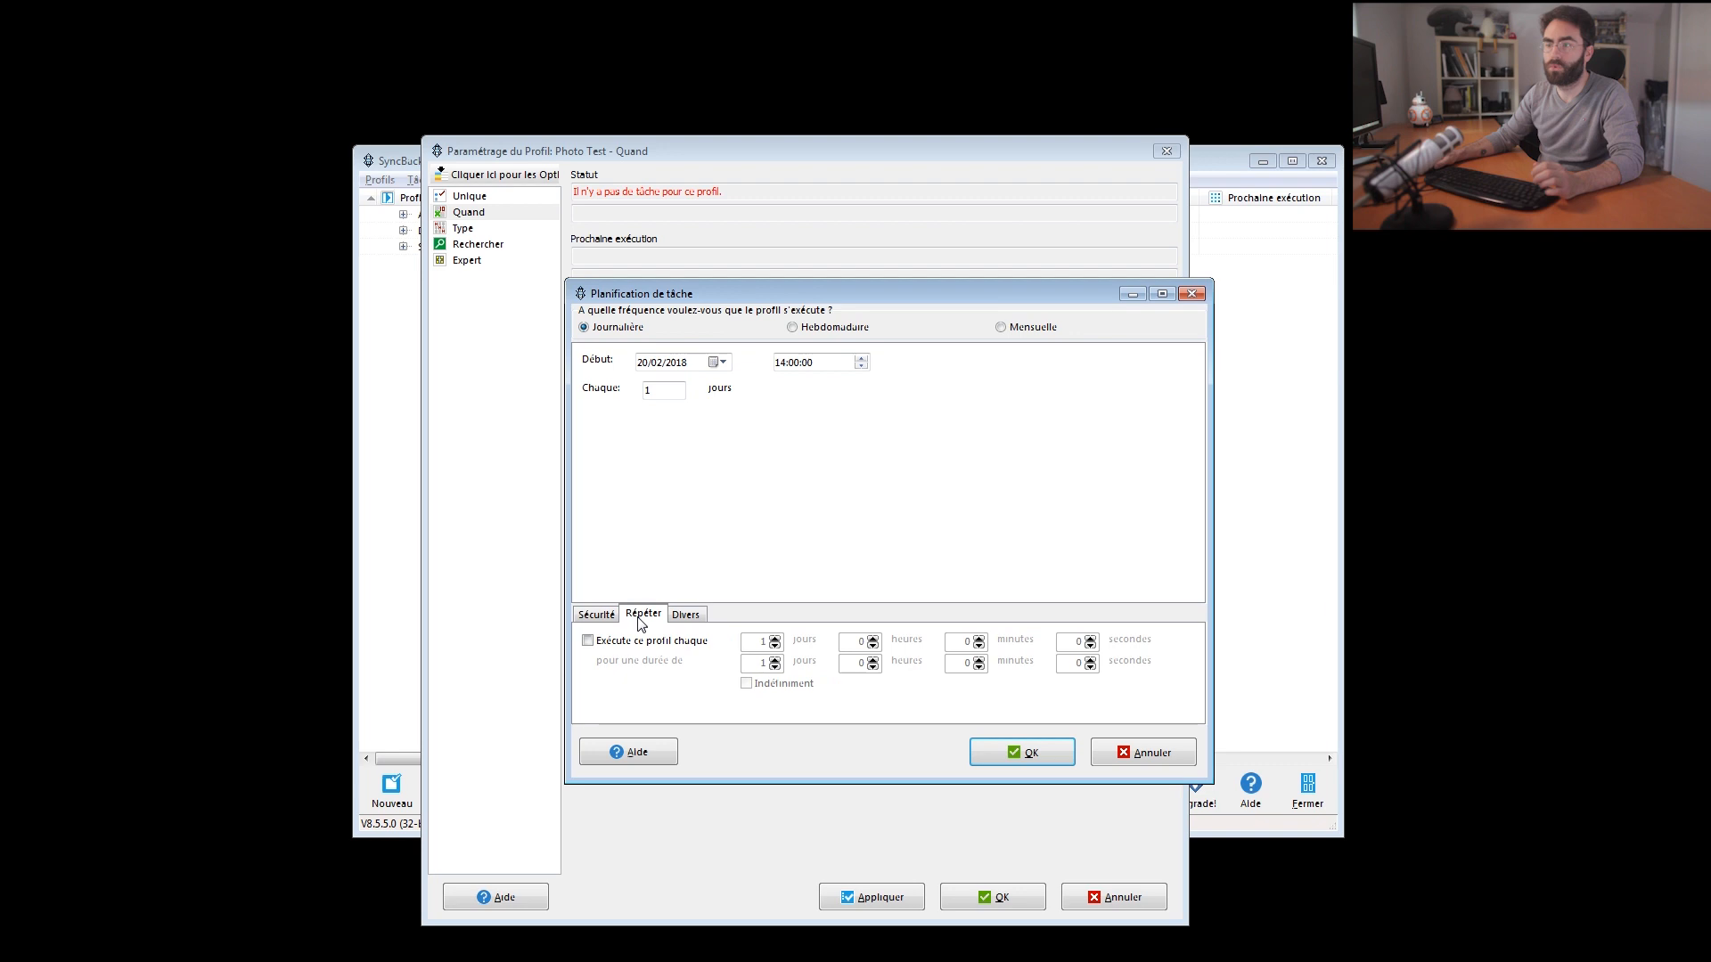
left_click(658, 642)
left_click(775, 645)
left_click(873, 639)
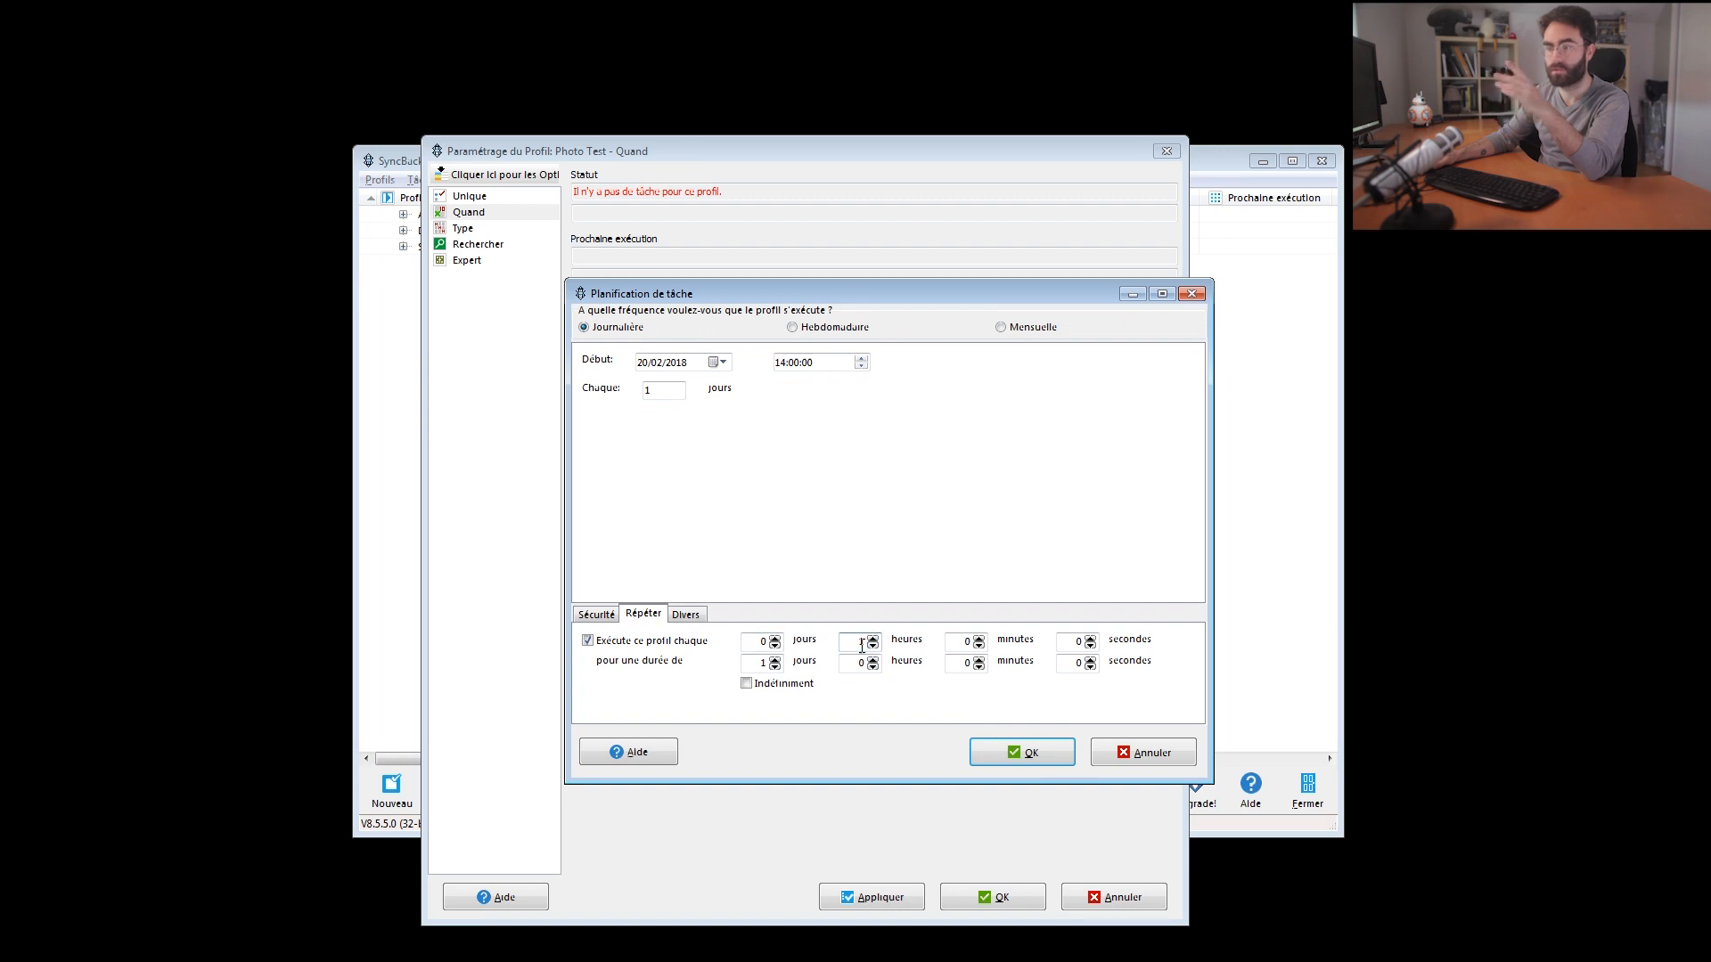
left_click(764, 683)
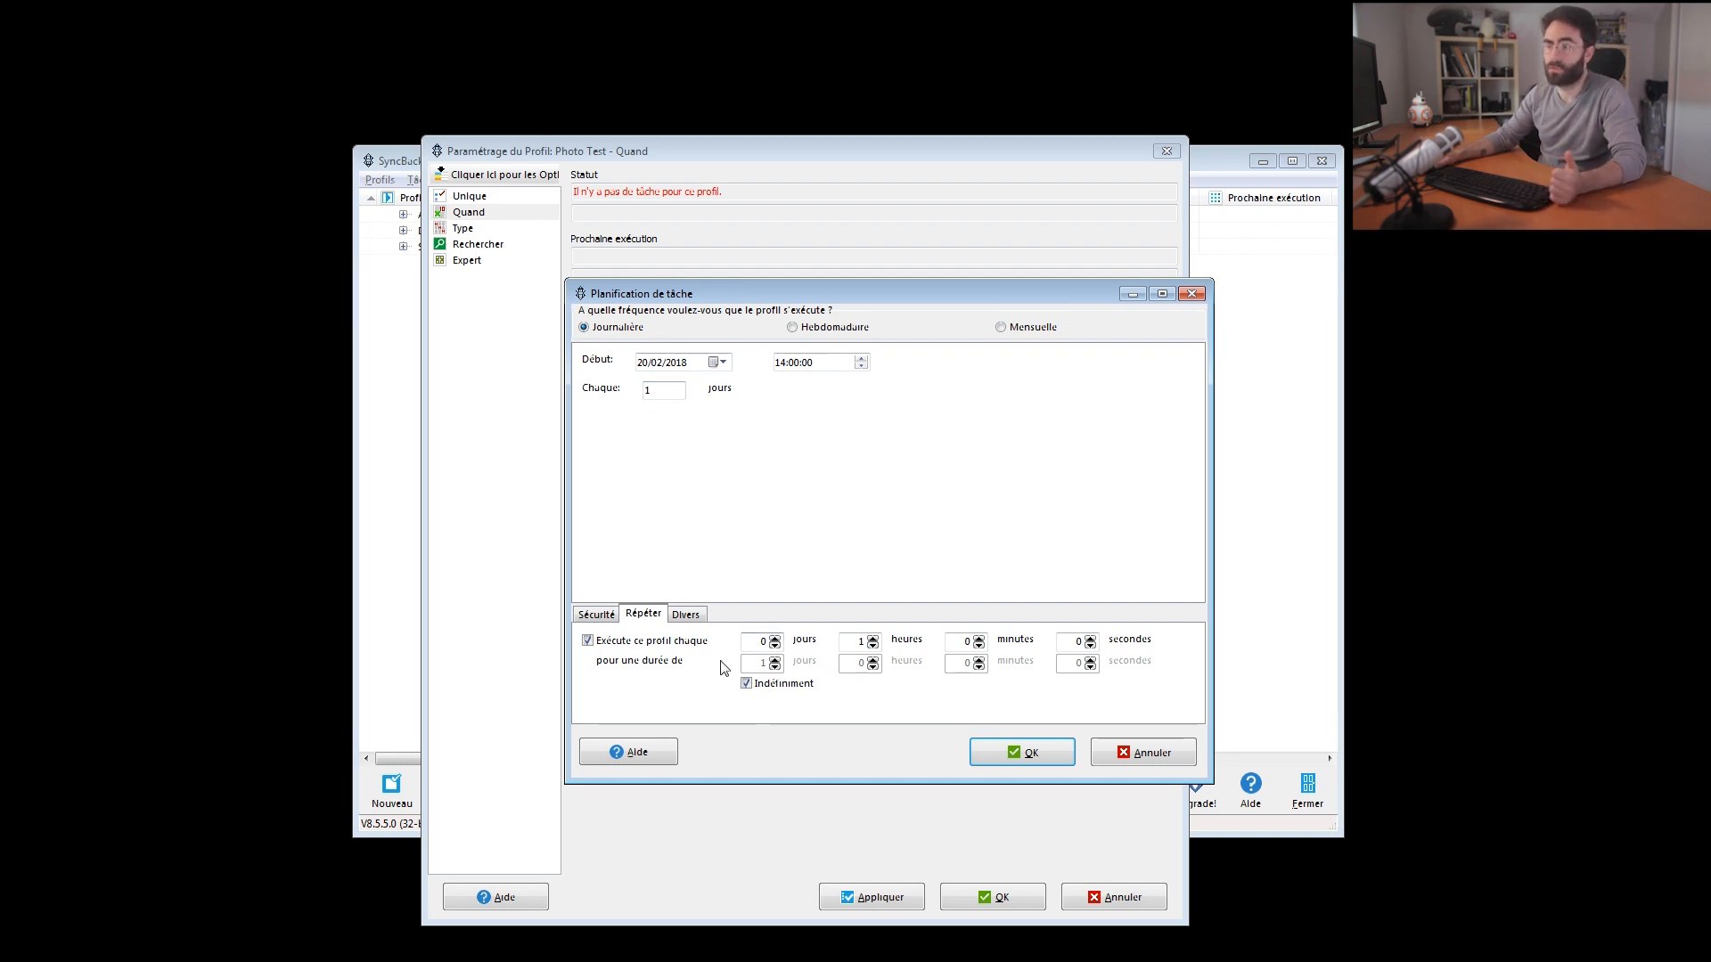
left_click(1016, 752)
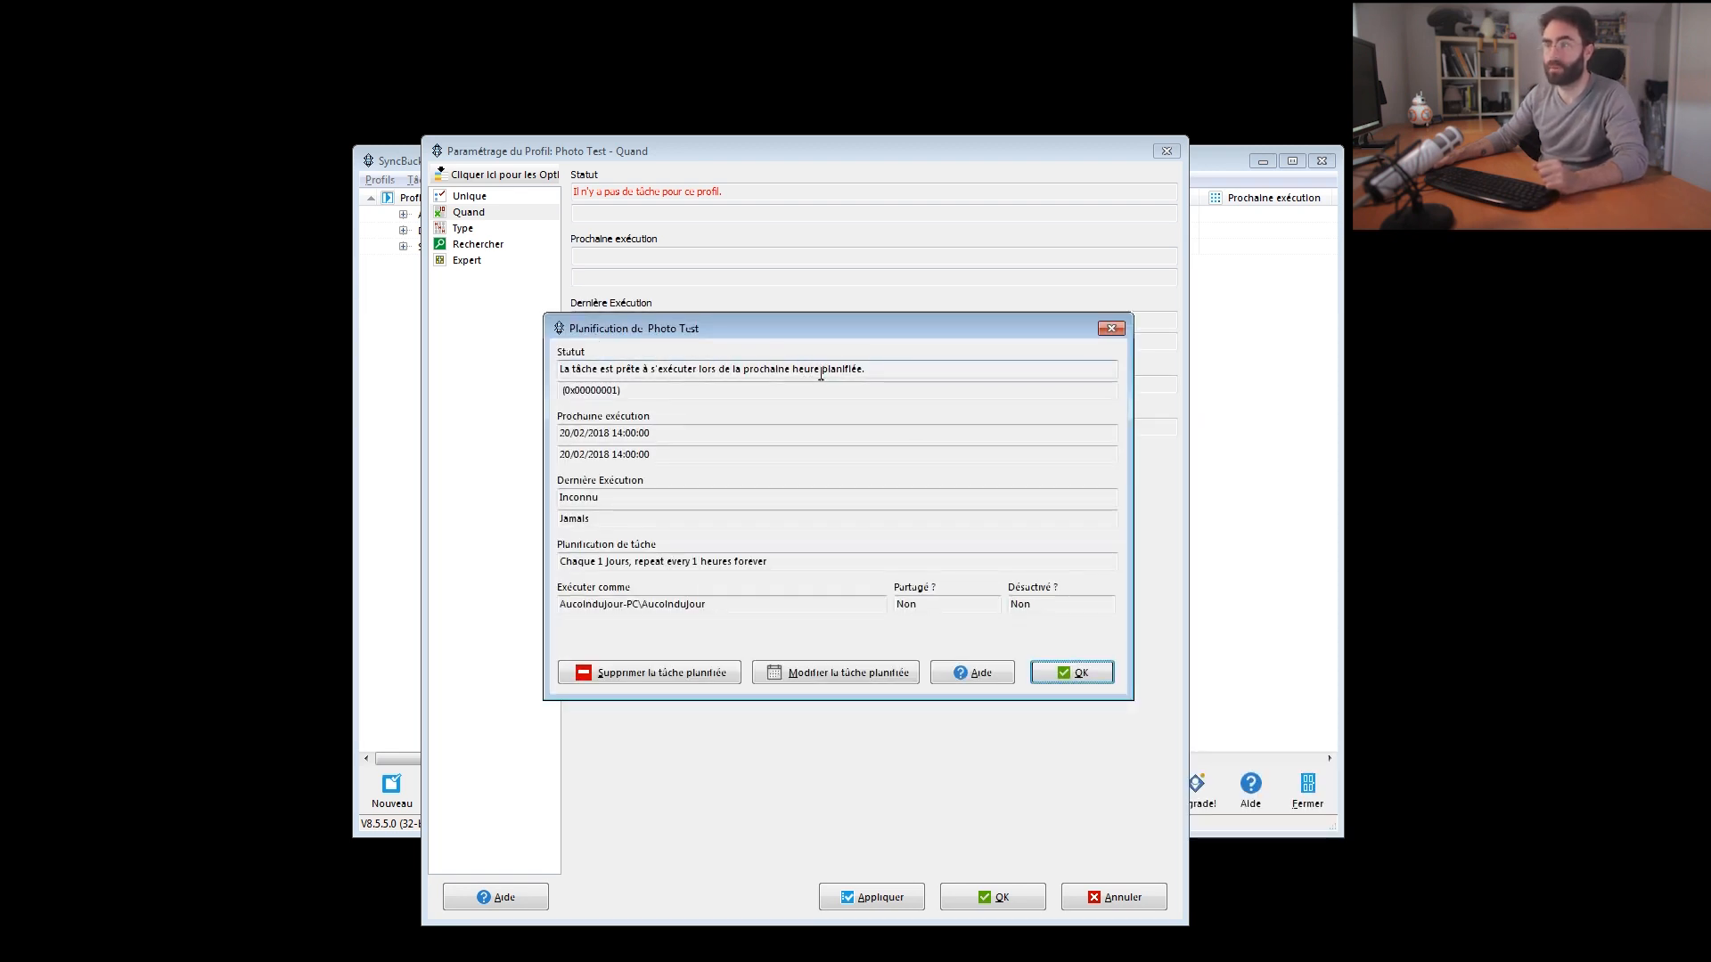
left_click(1061, 671)
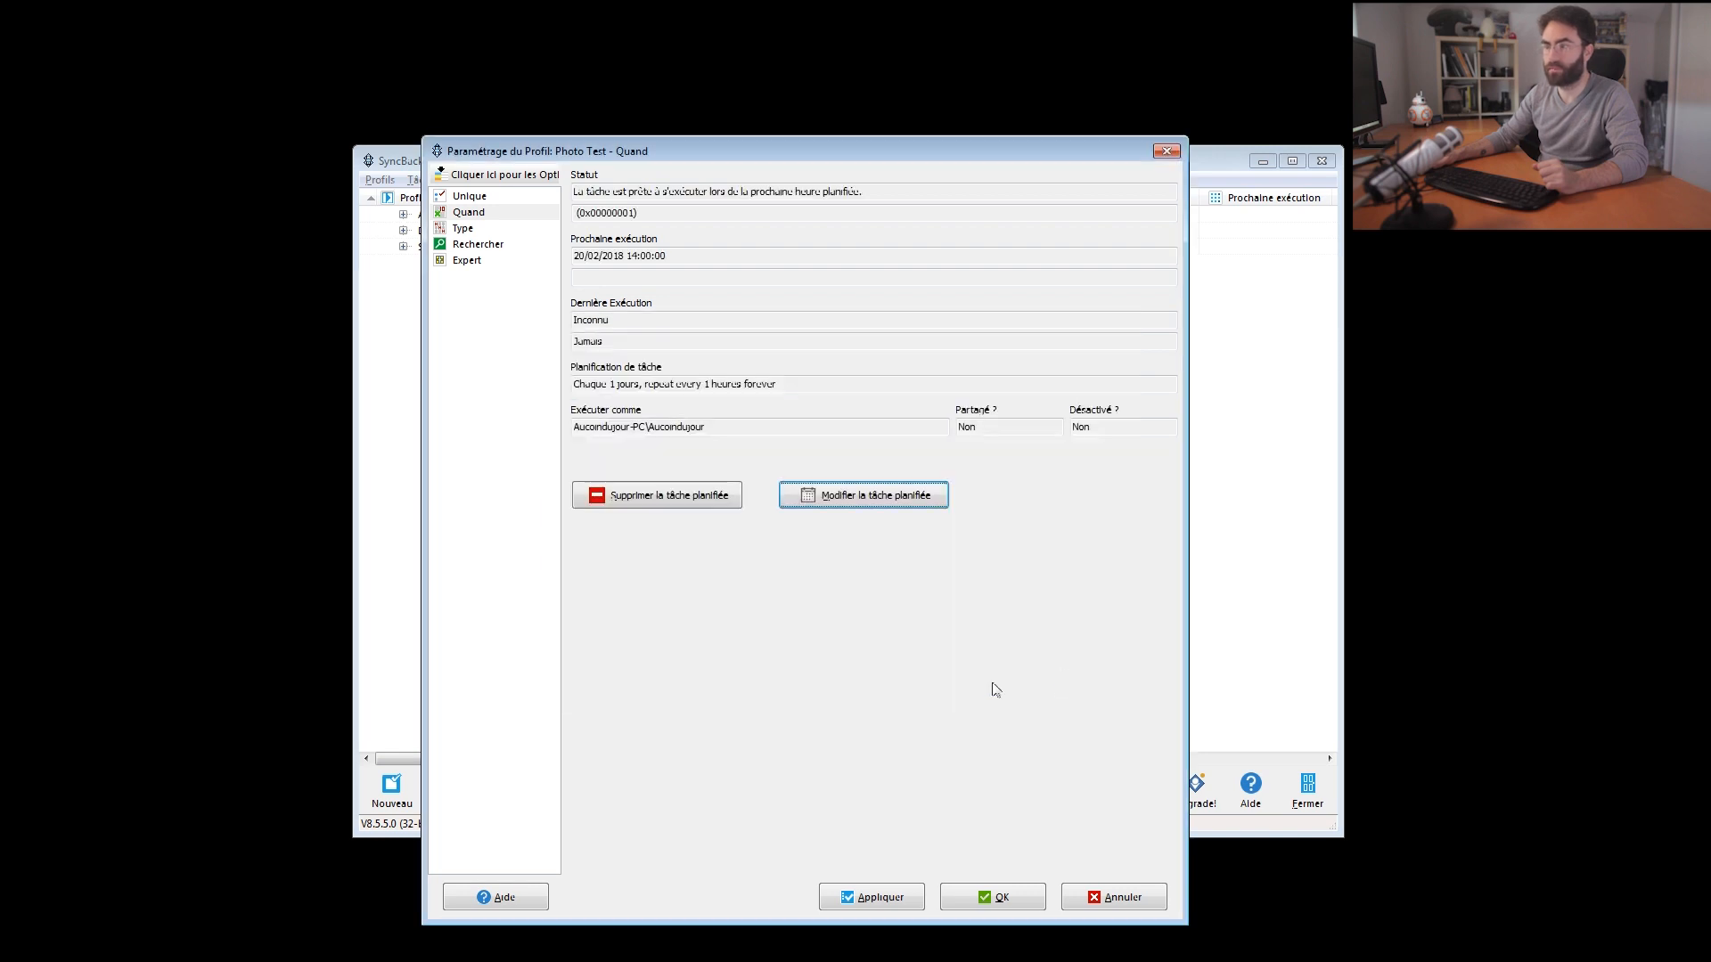
left_click(998, 900)
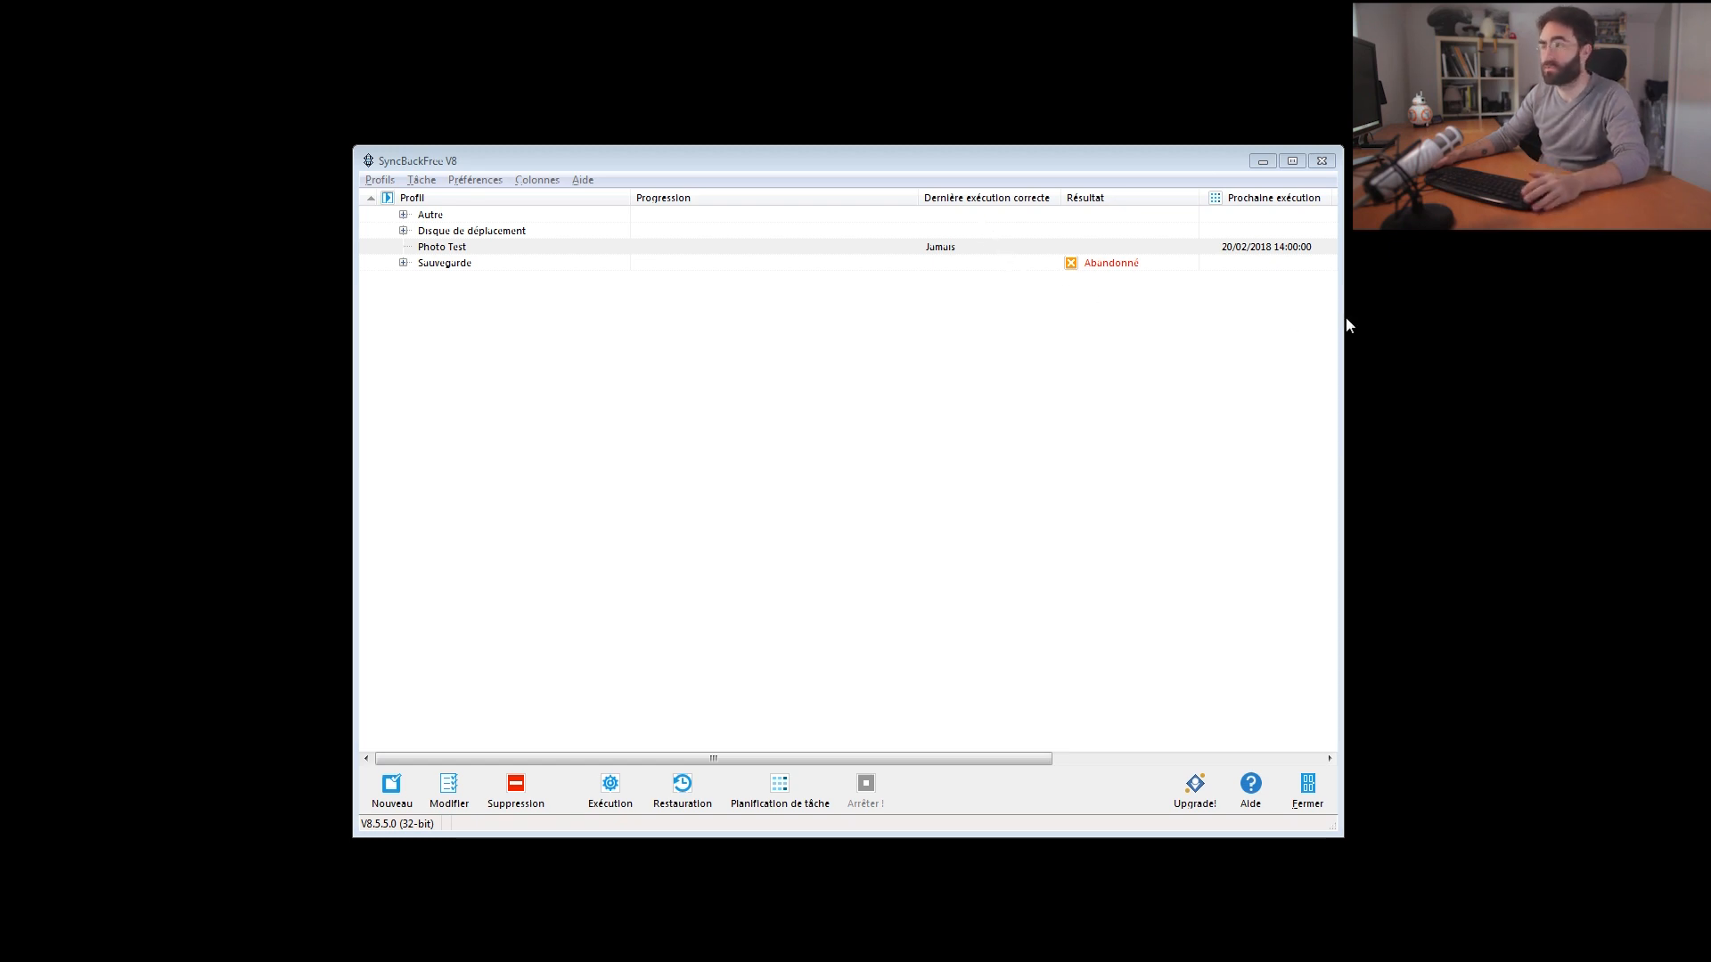
Reopen the Photo Test profile's settings and review its type and network settings, keeping the mirror of all files/folders to Destination
left_click(1264, 246)
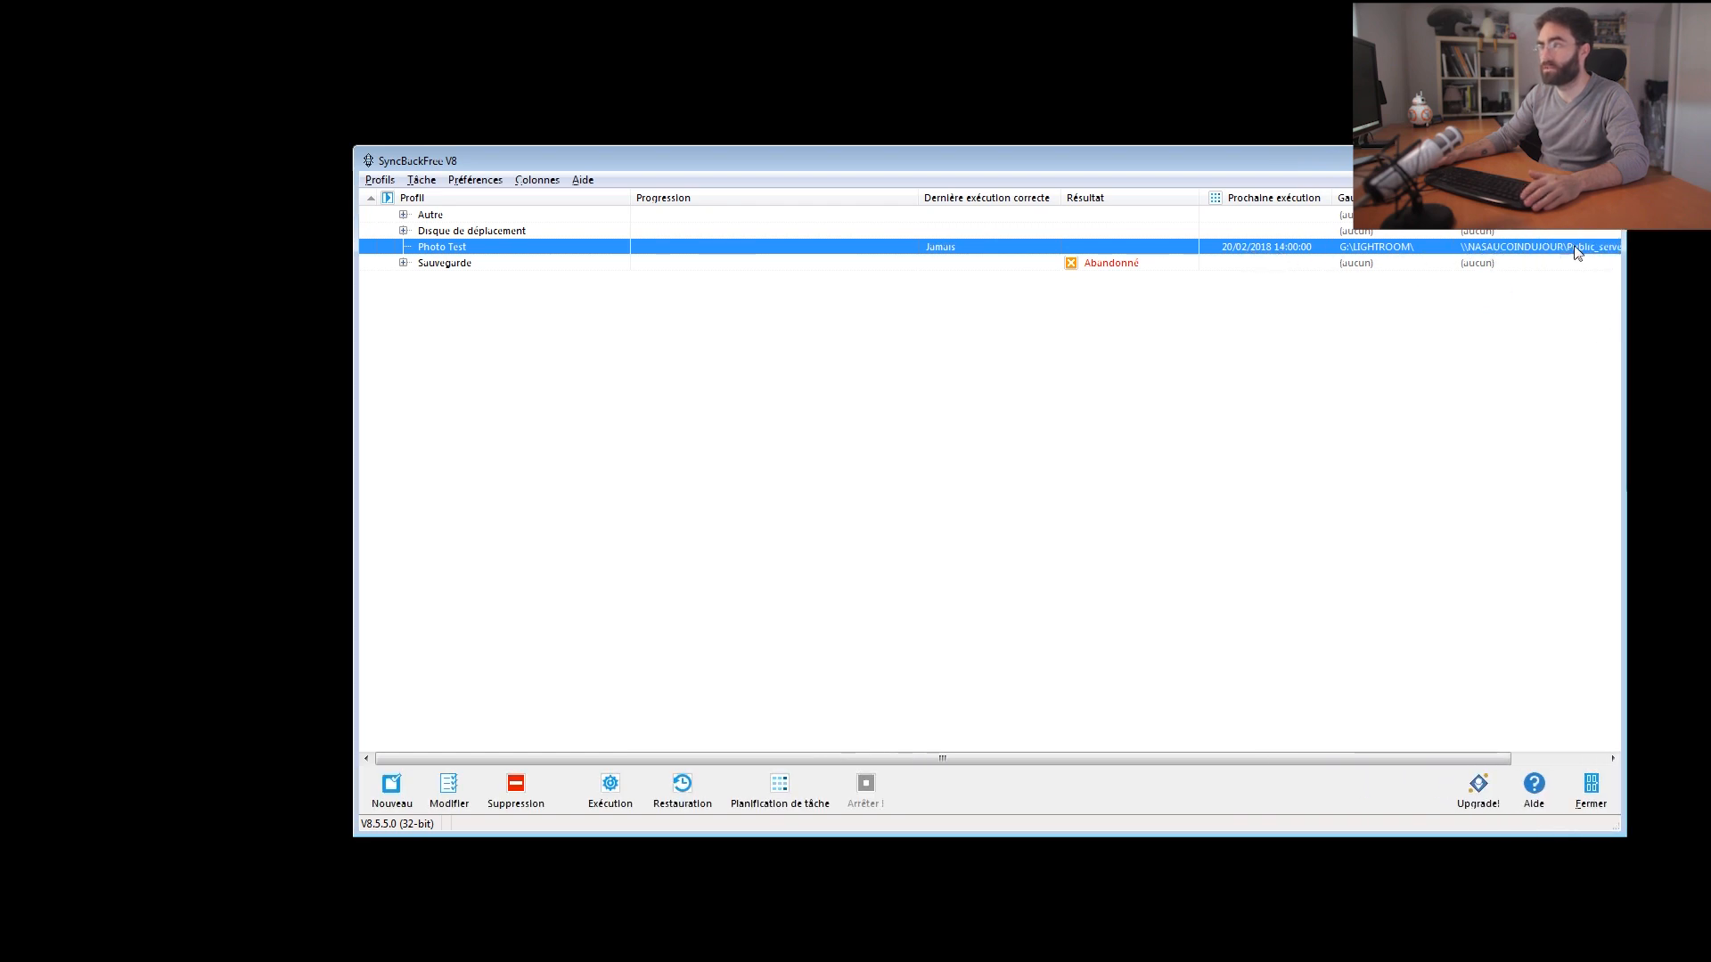
right_click(448, 245)
left_click(502, 436)
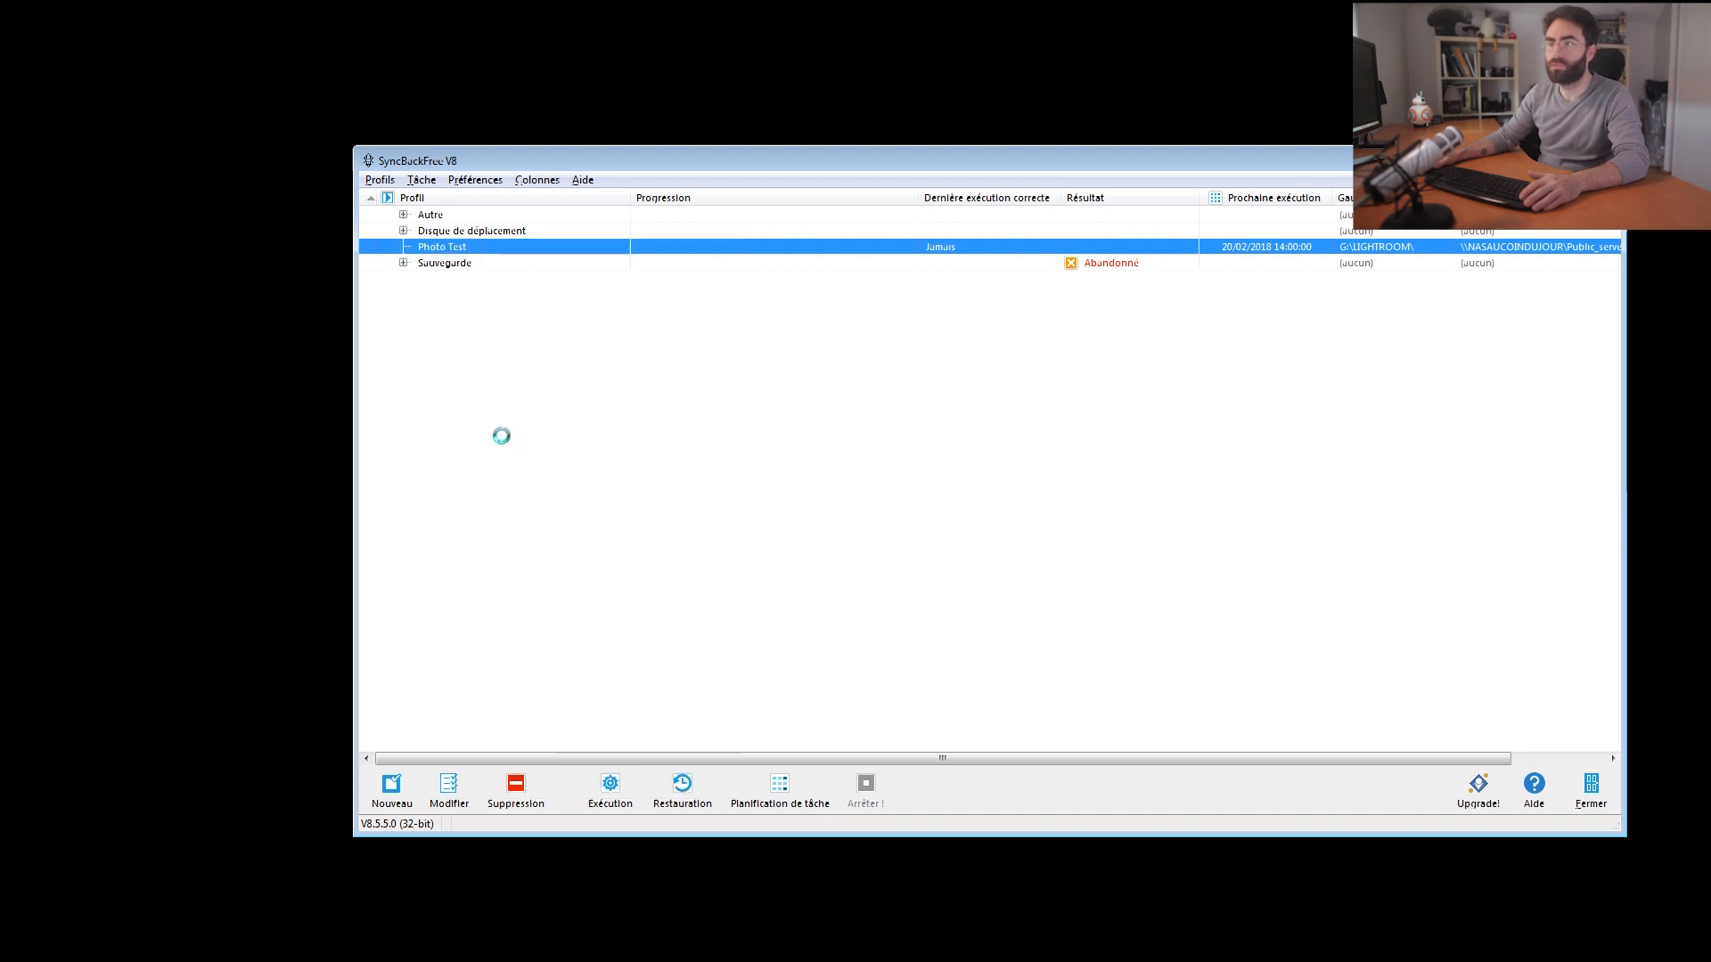
left_click(466, 229)
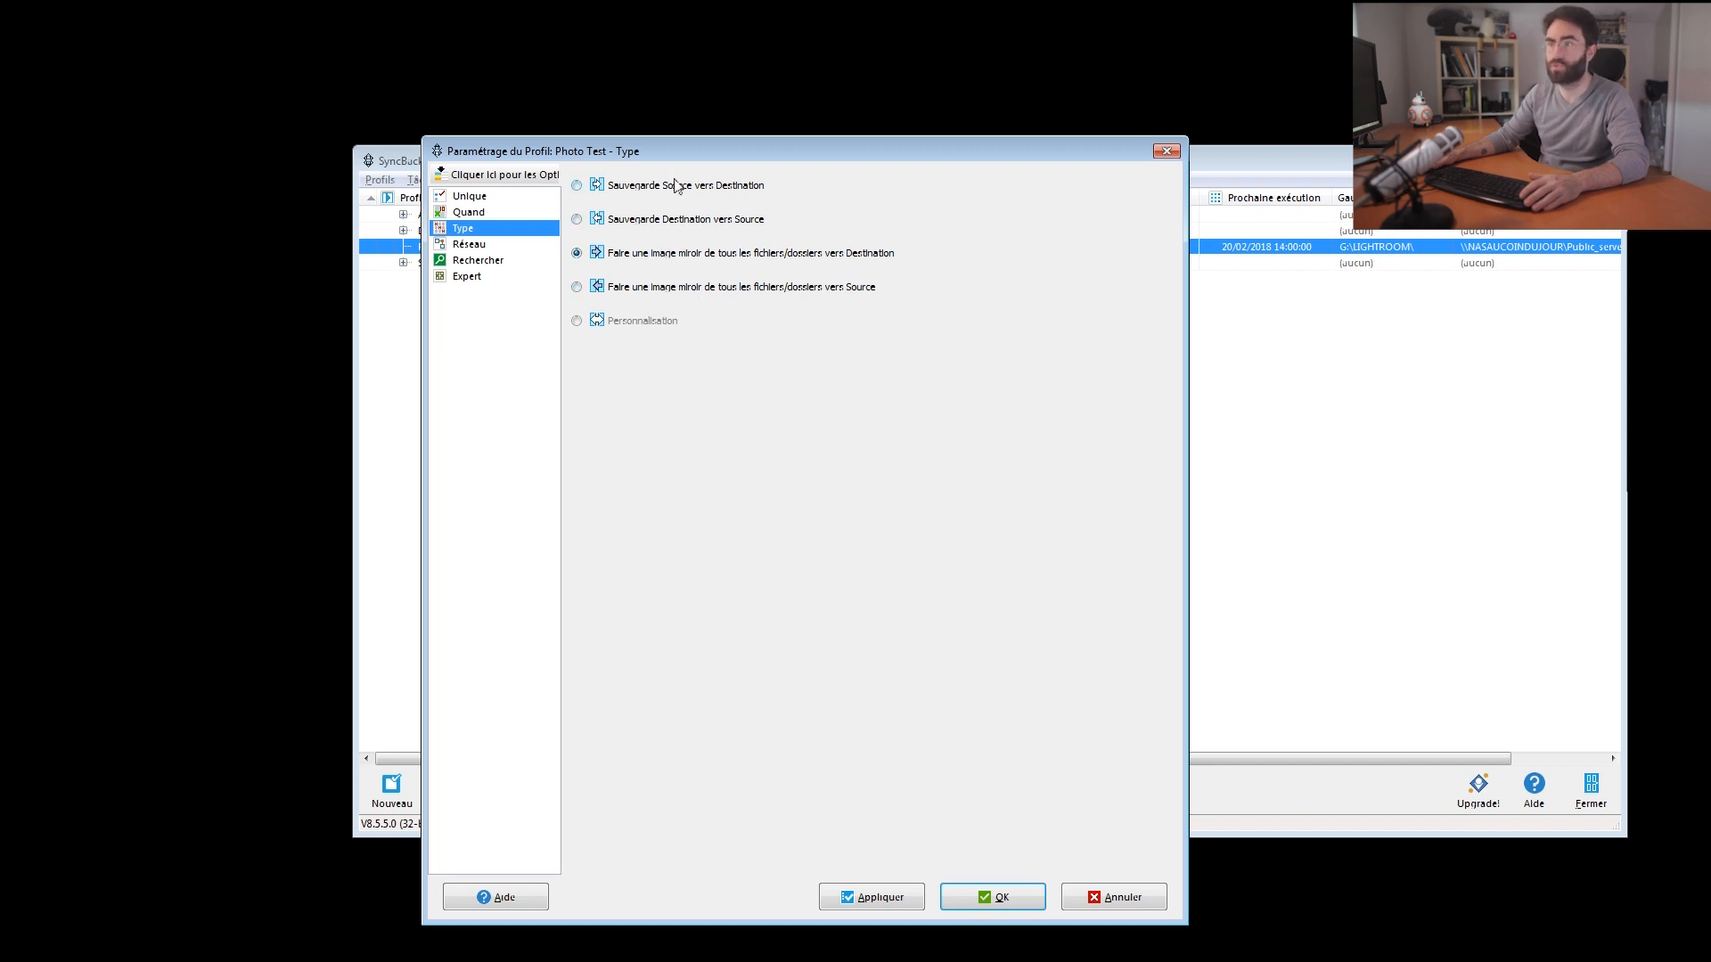
left_click(670, 257)
left_click(501, 249)
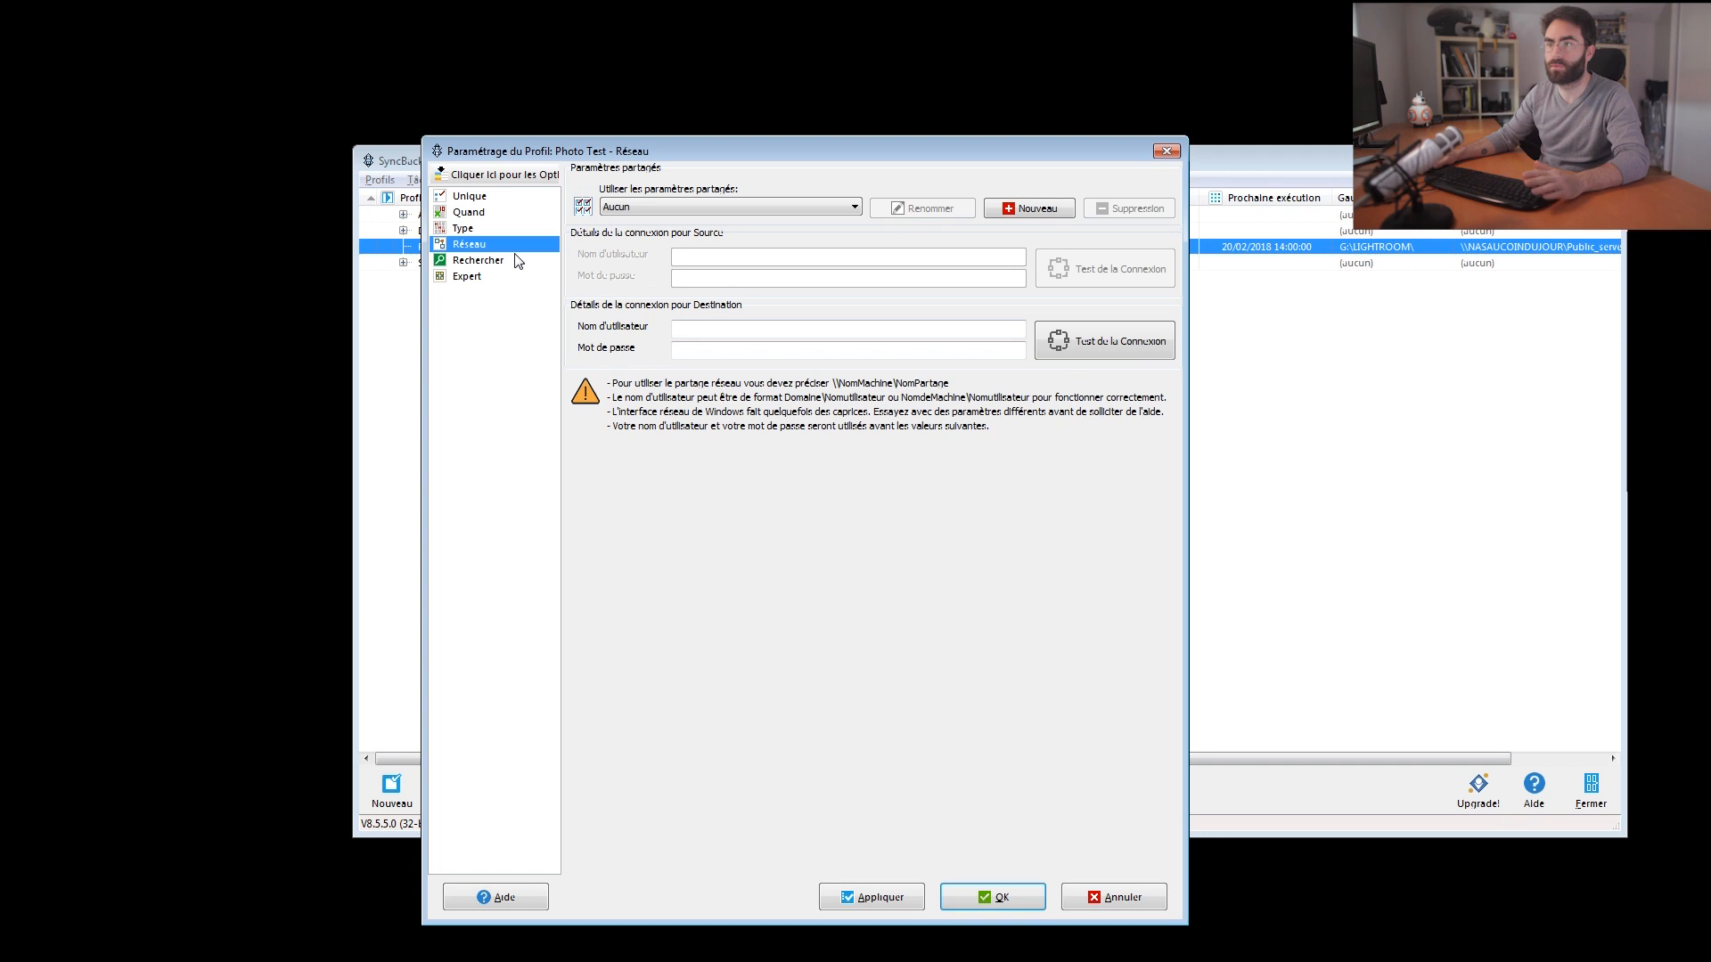
In the expert file decisions, set files existing only on Destination to be deleted if not modified in the last 10 days
left_click(510, 260)
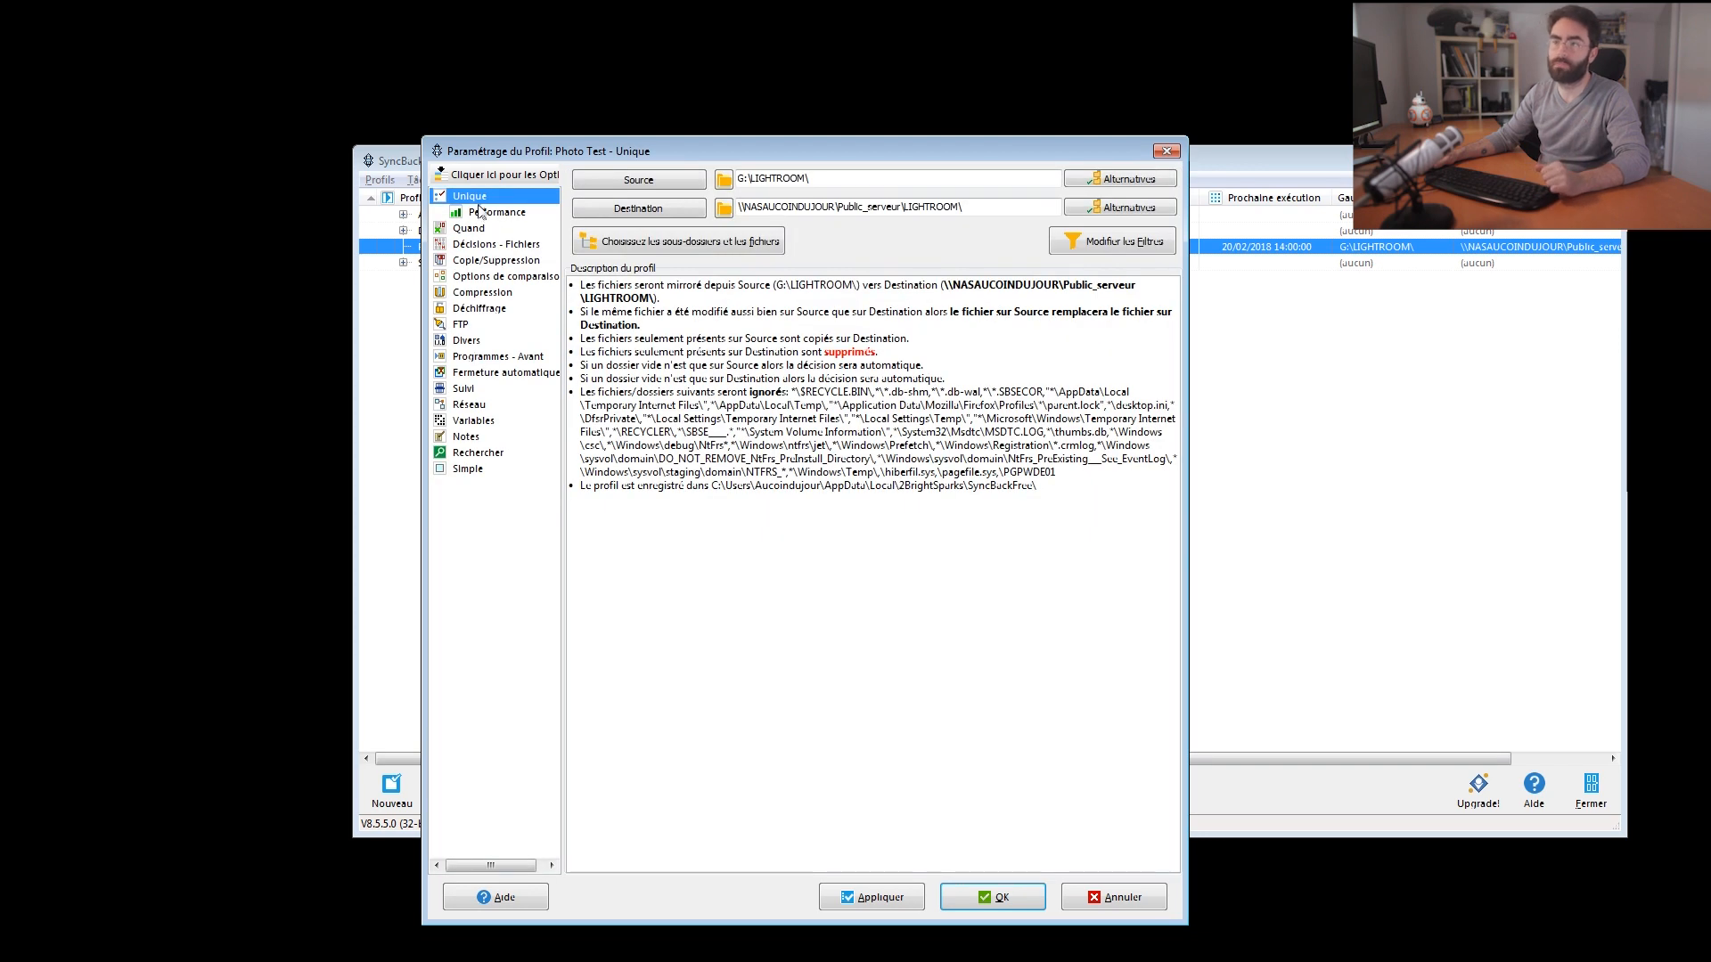
left_click(459, 249)
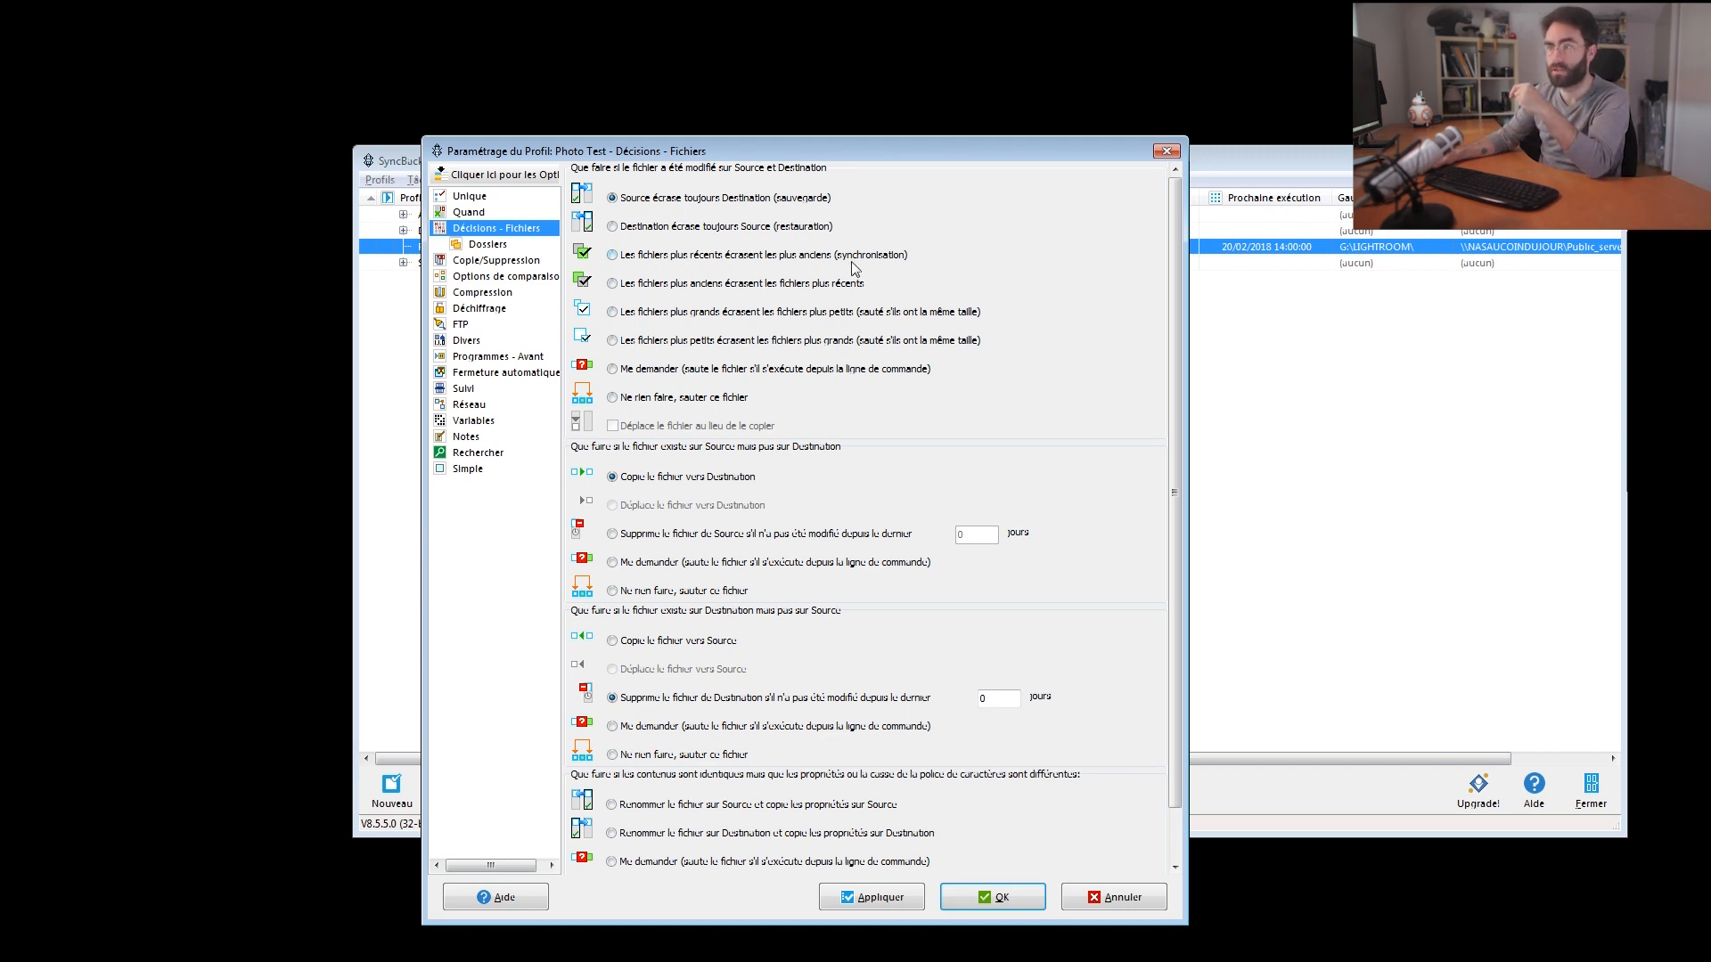
scroll(621, 567, "down", 1)
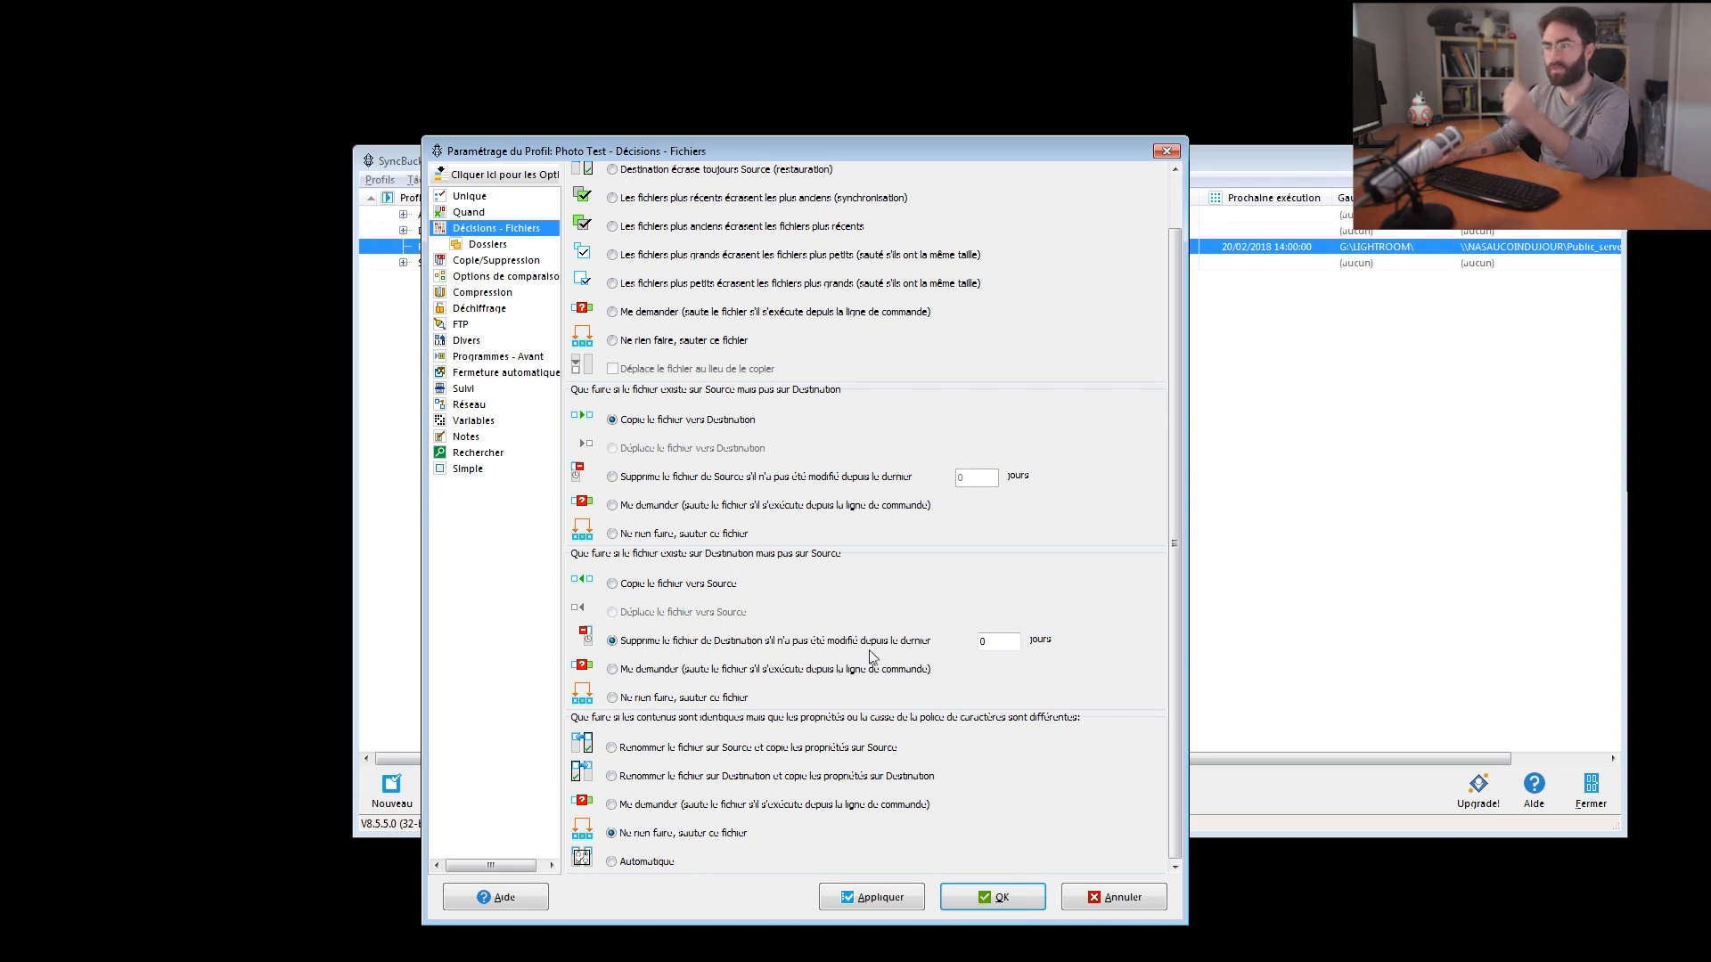
double_click(984, 643)
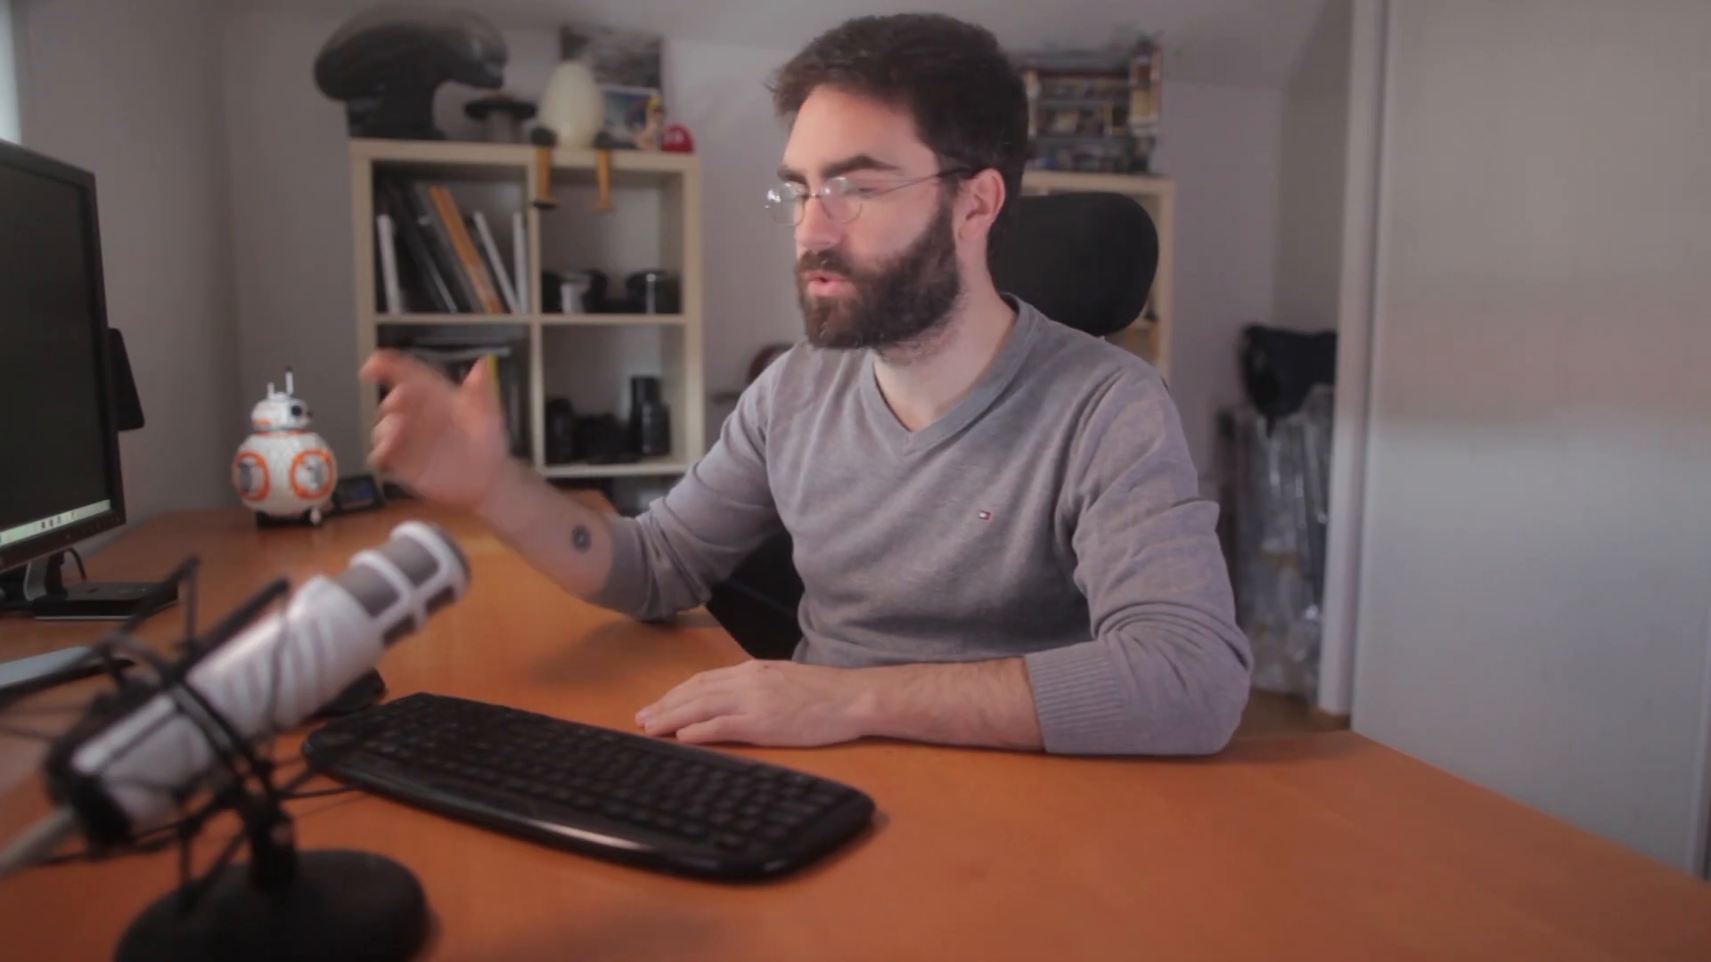
type("10")
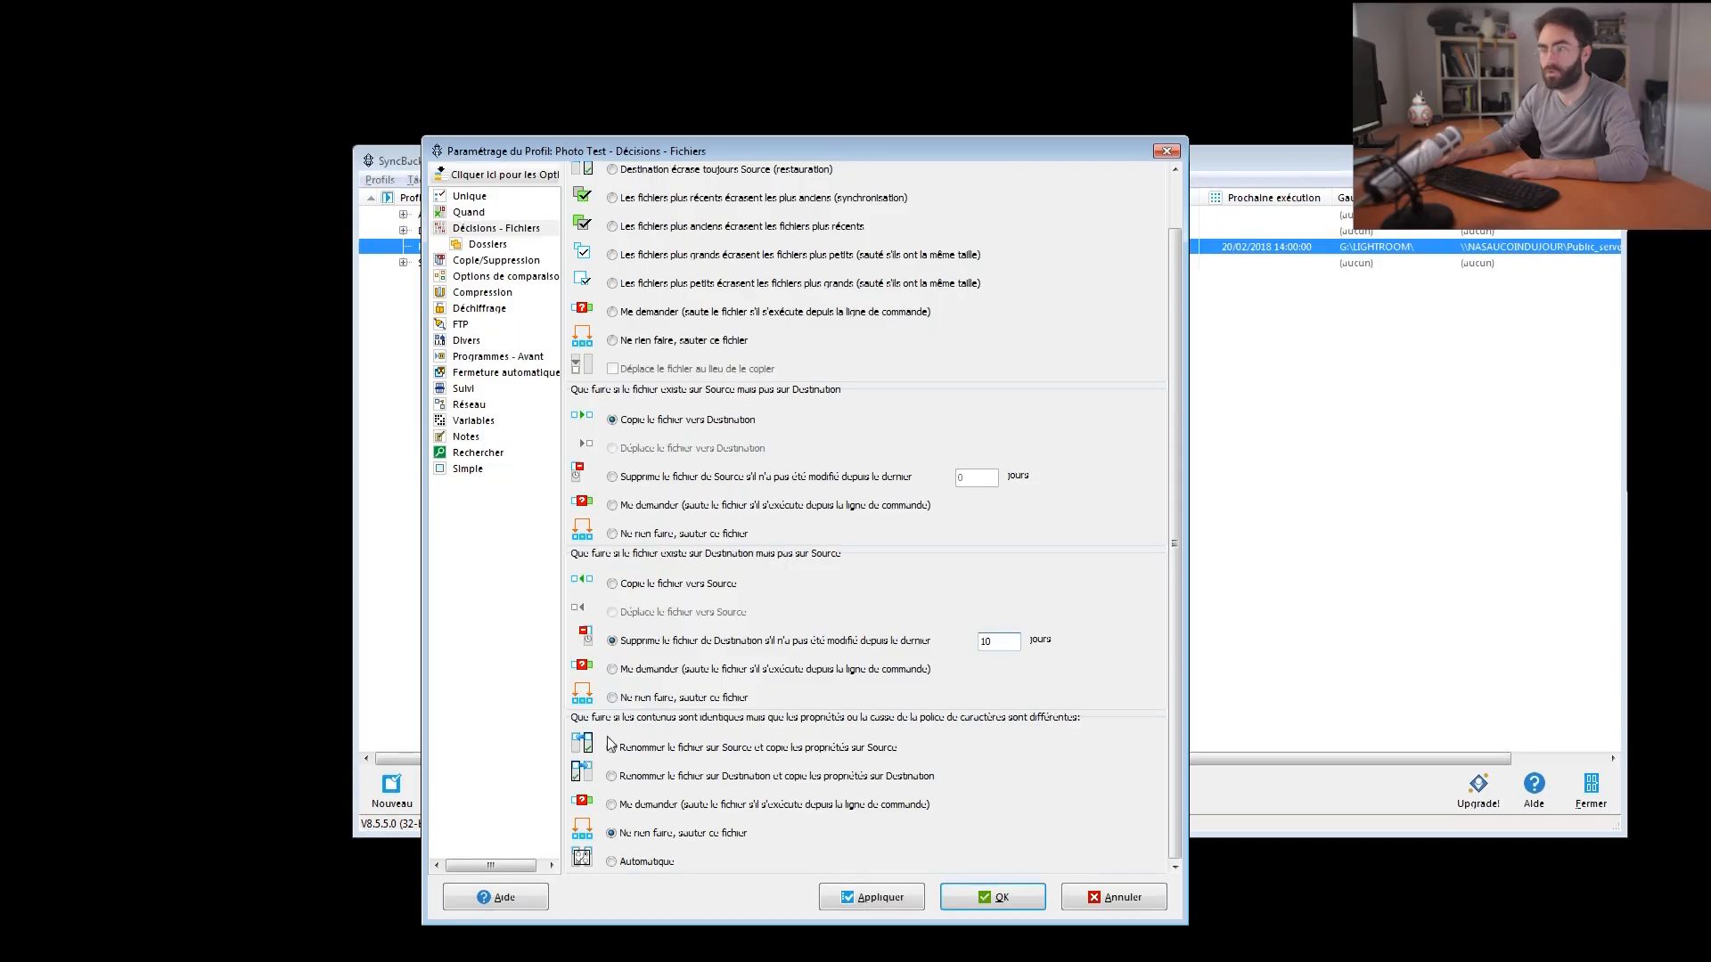